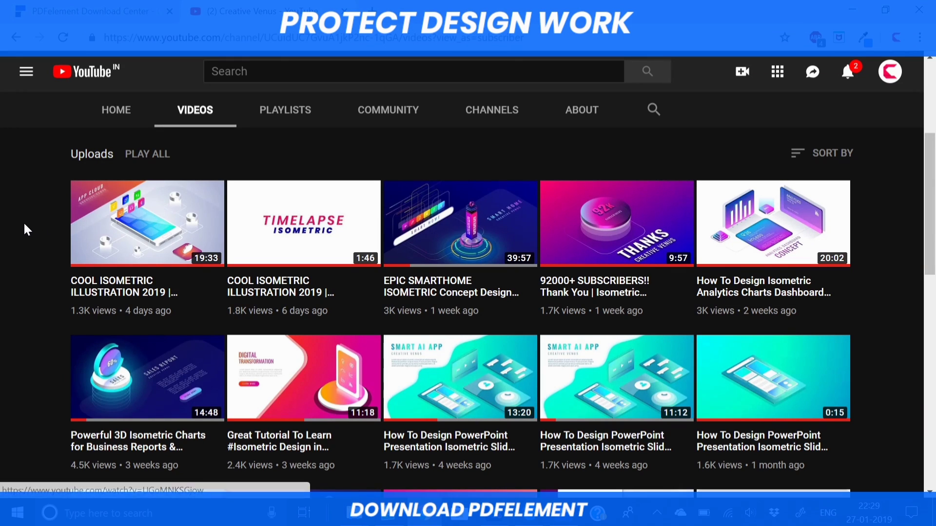
# Step: Scroll down the channel's Videos tab to reach older uploads like the PDFelement resume tutorial
pyautogui.scroll(-5, 31, 253)
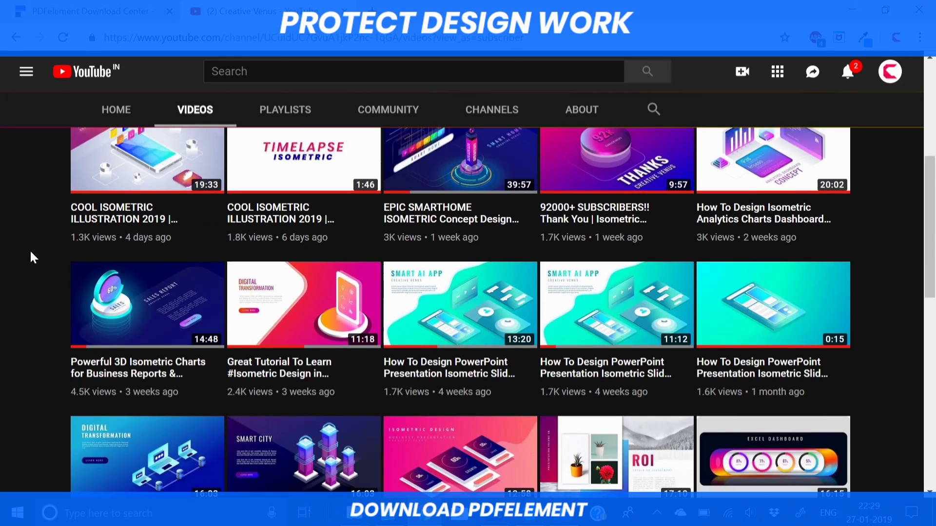
pyautogui.scroll(-5, 30, 253)
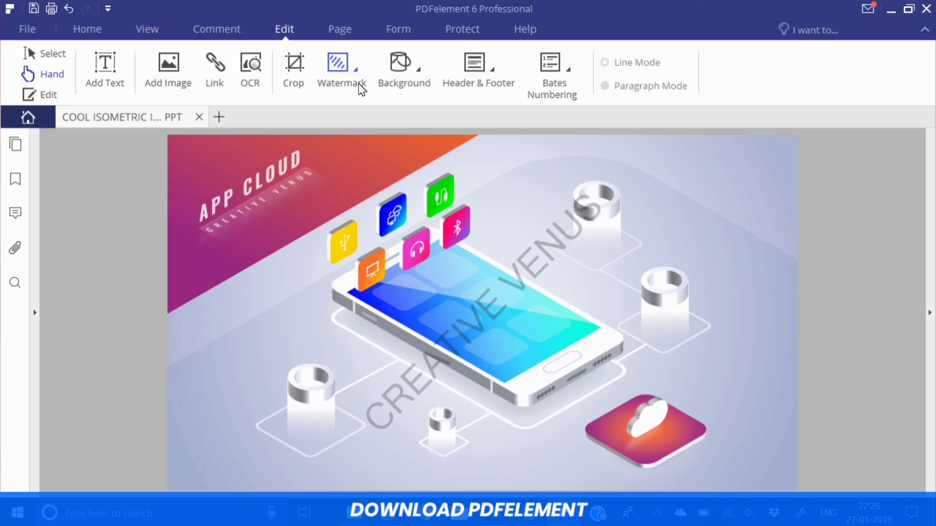
# Step: Remove the old watermark, then update it with 45° rotation and 23% opacity
pyautogui.click(356, 74)
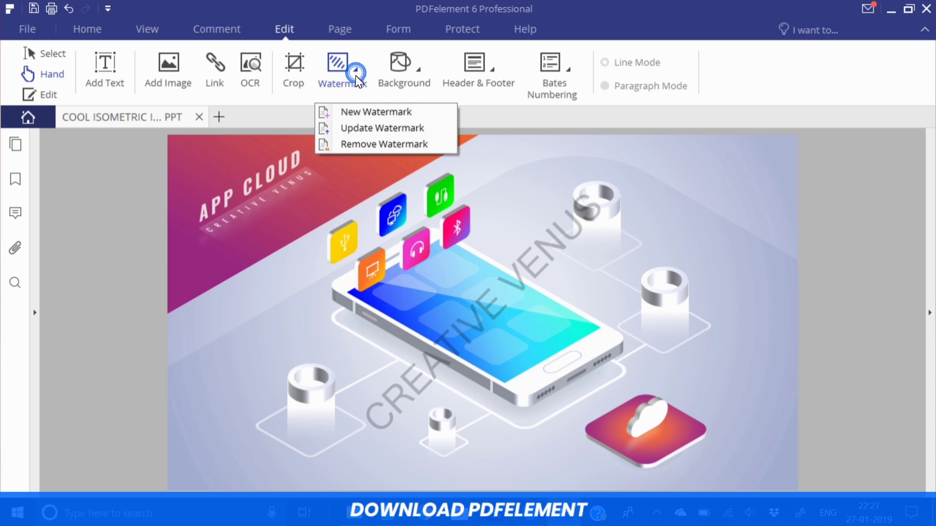
pyautogui.click(369, 144)
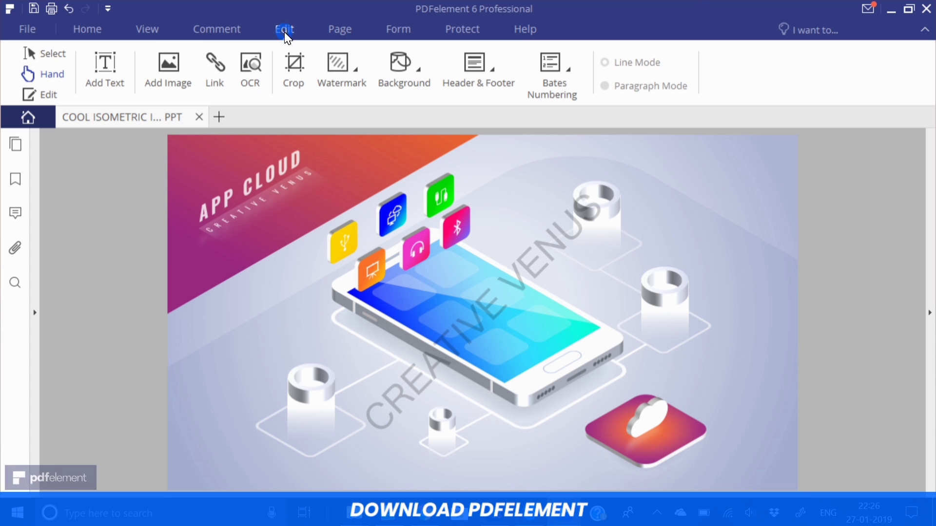
pyautogui.click(344, 85)
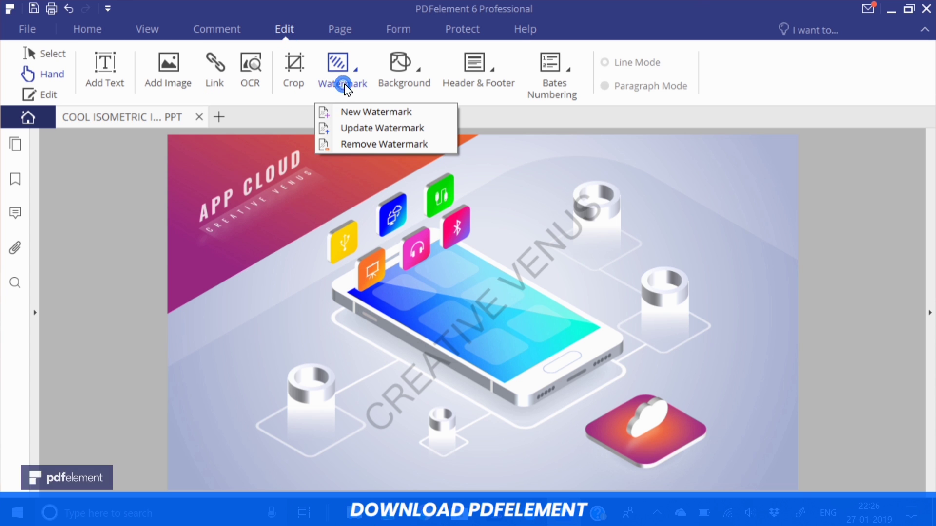
pyautogui.click(373, 132)
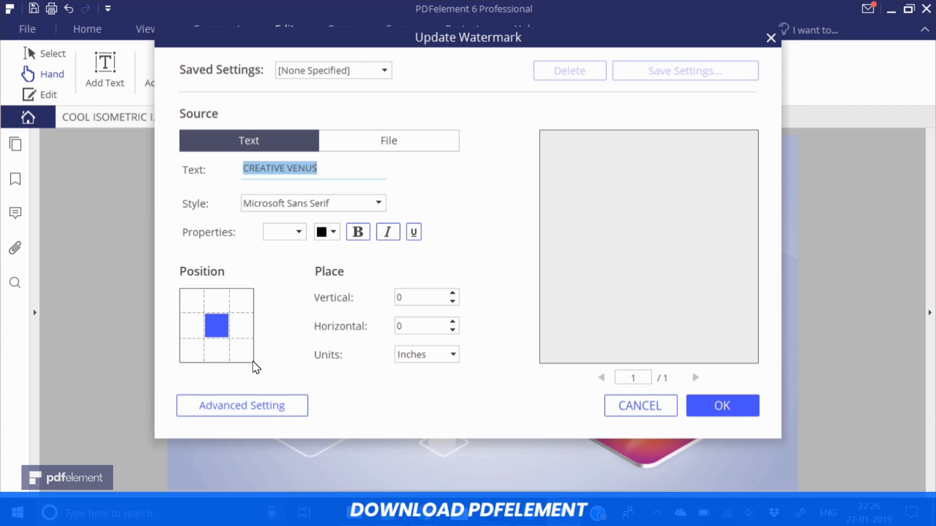
pyautogui.click(241, 406)
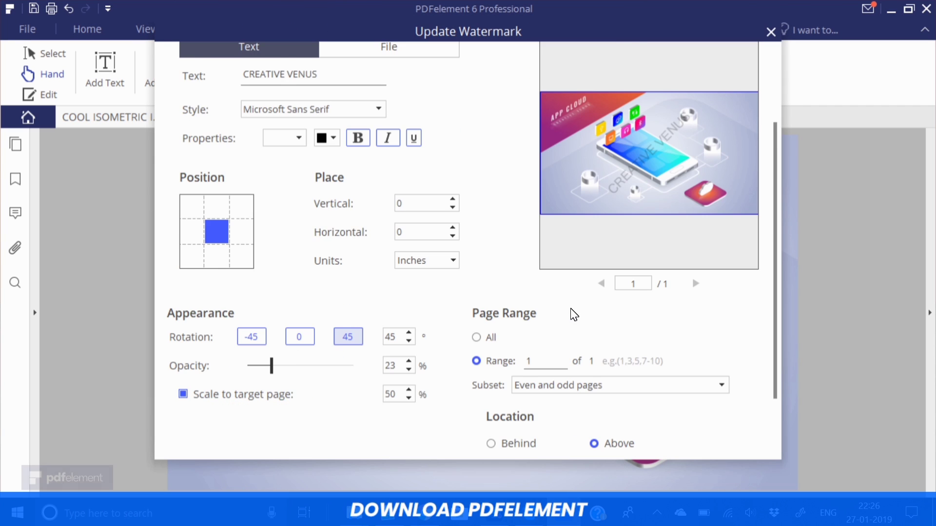
pyautogui.scroll(-2, 624, 361)
pyautogui.click(711, 427)
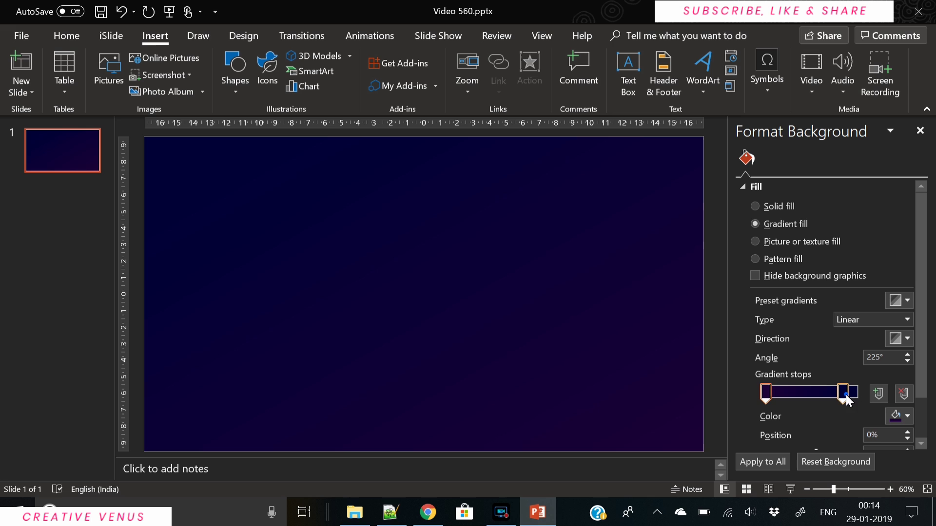
# Step: Move the second gradient stop to 100% for the 225° navy-purple background, then open Shapes
pyautogui.moveTo(846, 395); pyautogui.dragTo(877, 402)
pyautogui.click(234, 91)
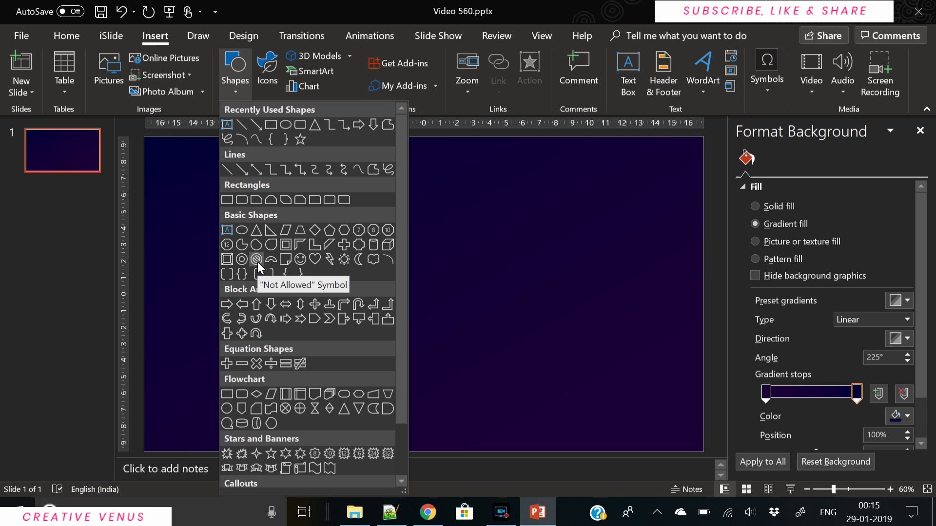
# Step: Draw a donut, thin its ring by widening the hole, and remove its outline
pyautogui.click(242, 259)
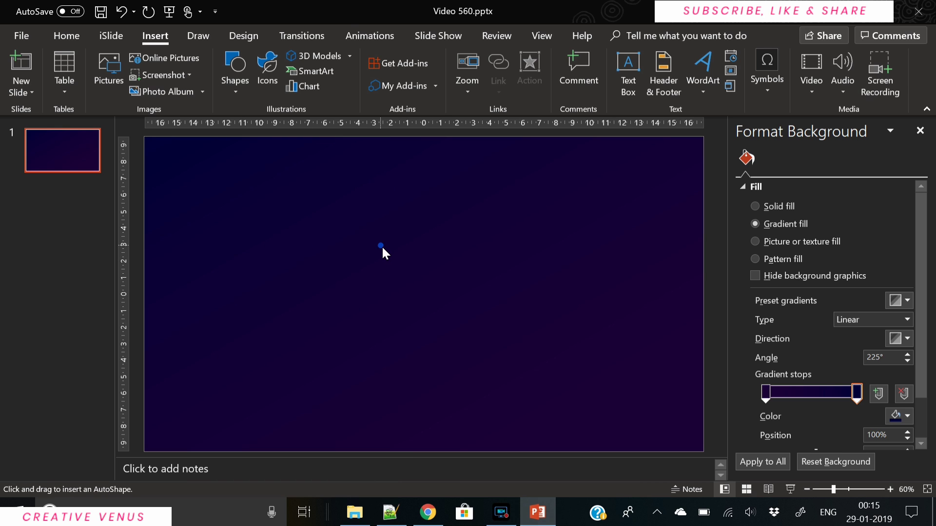
pyautogui.moveTo(380, 245); pyautogui.dragTo(418, 293)
pyautogui.moveTo(356, 246); pyautogui.dragTo(336, 253)
pyautogui.click(381, 72)
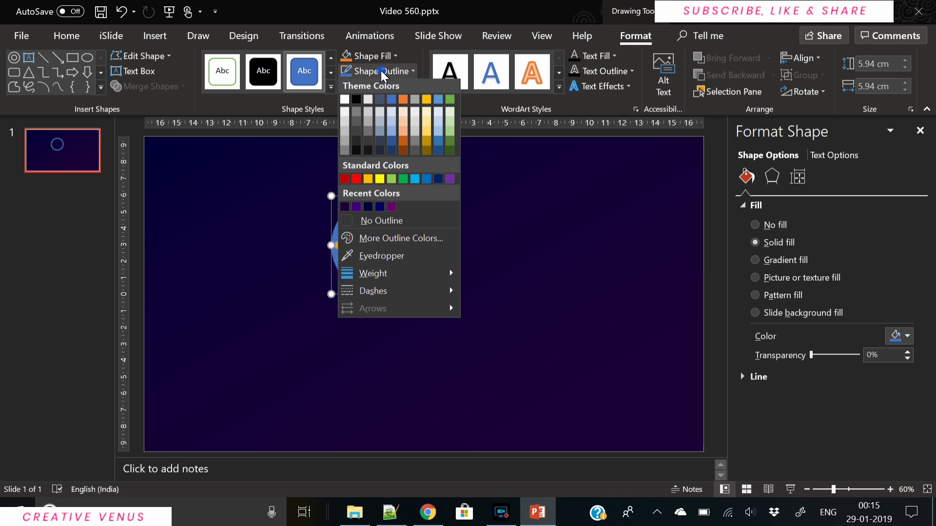
pyautogui.click(385, 224)
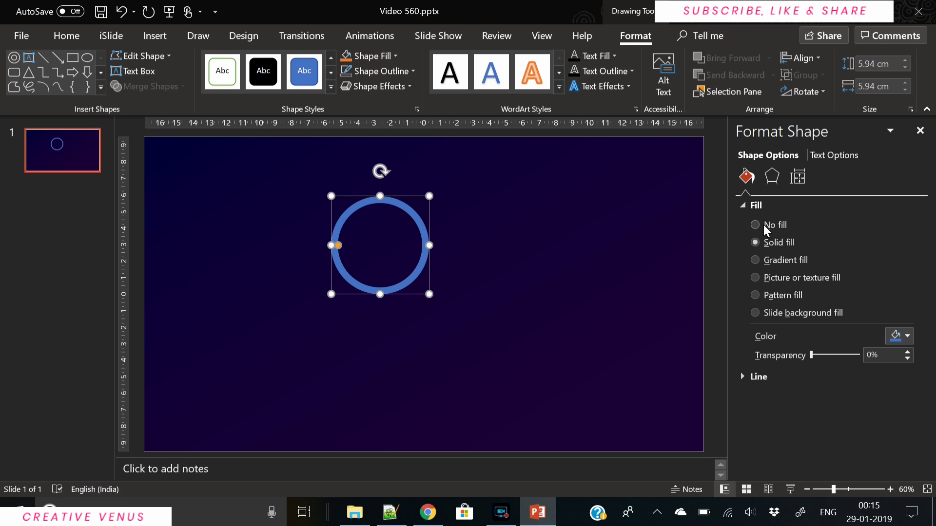
# Step: Tilt the ring with a Parallel isometric 3-D rotation preset and give it 14 pt depth
pyautogui.click(772, 176)
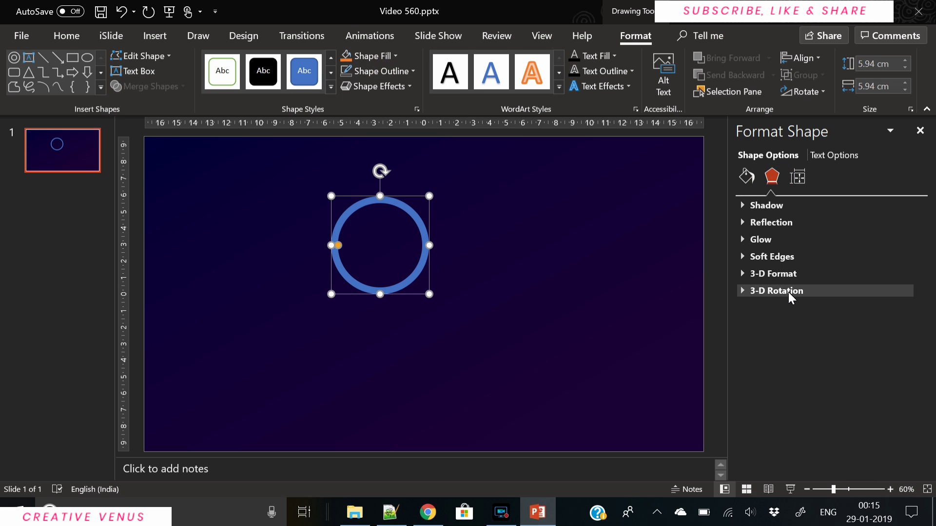
pyautogui.click(790, 291)
pyautogui.click(890, 314)
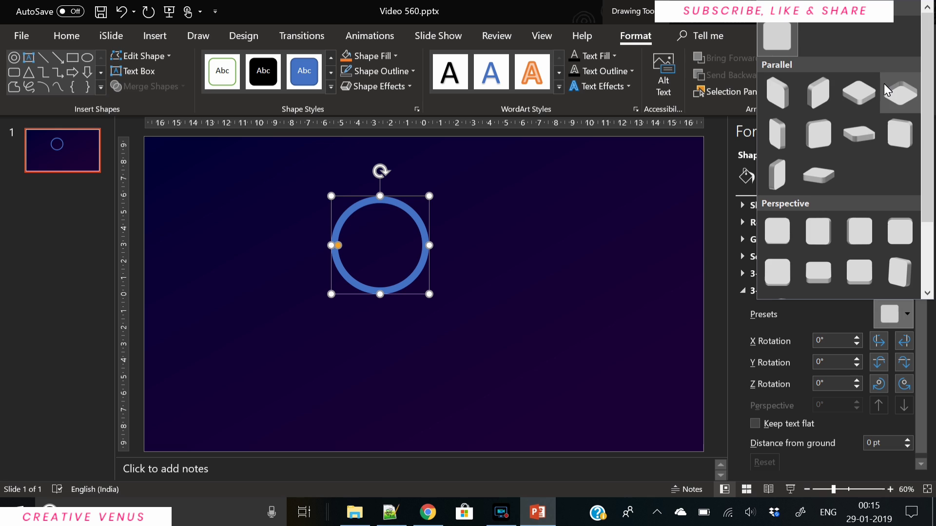
pyautogui.click(866, 93)
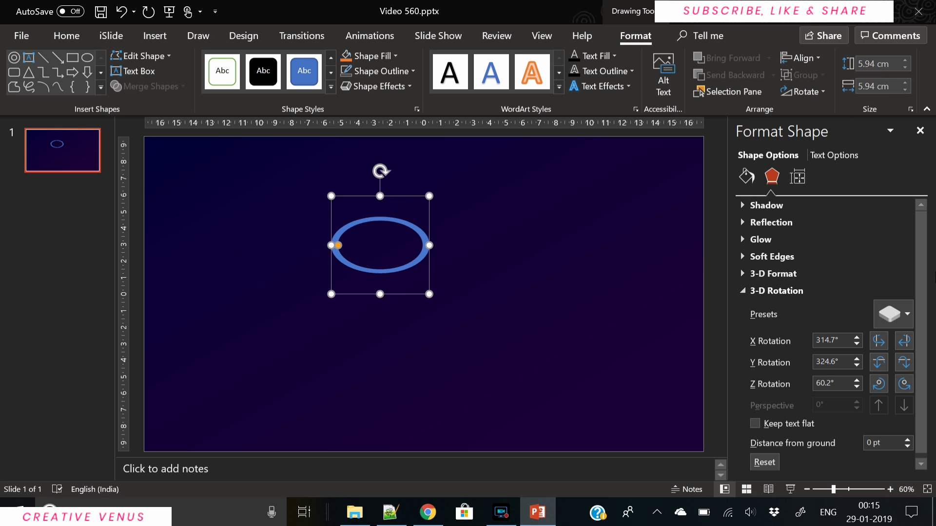
pyautogui.click(774, 273)
pyautogui.click(908, 401)
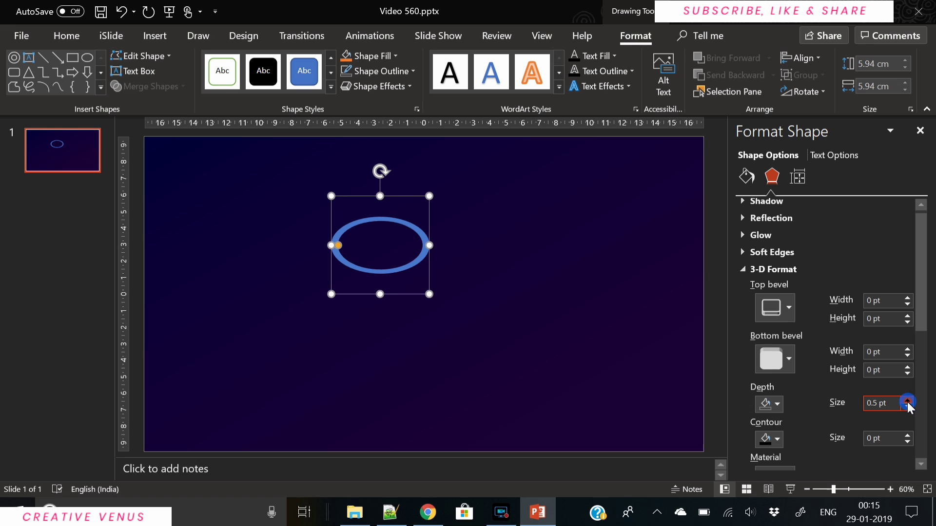
pyautogui.click(907, 401)
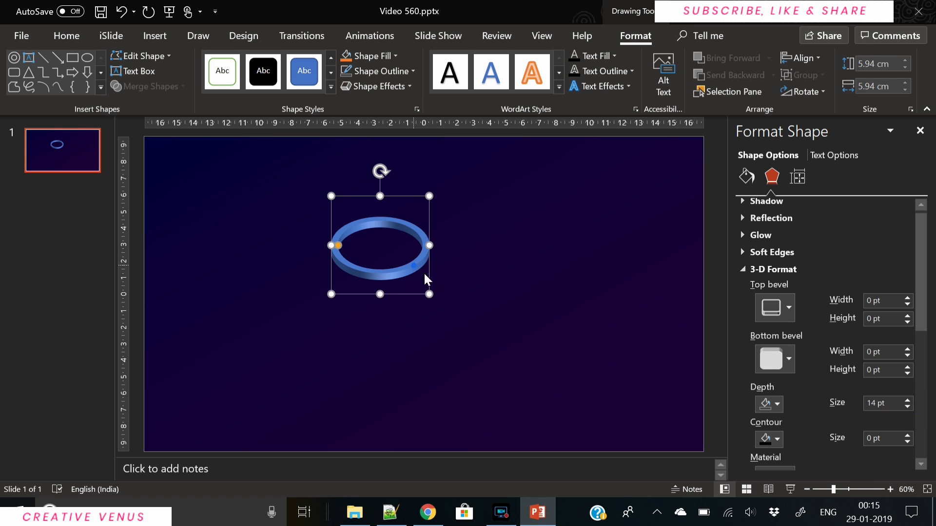
# Step: Move the ring toward the slide centre, adjust its fill transparency, and fine-tune its thickness
pyautogui.moveTo(423, 272); pyautogui.dragTo(478, 313)
pyautogui.click(747, 179)
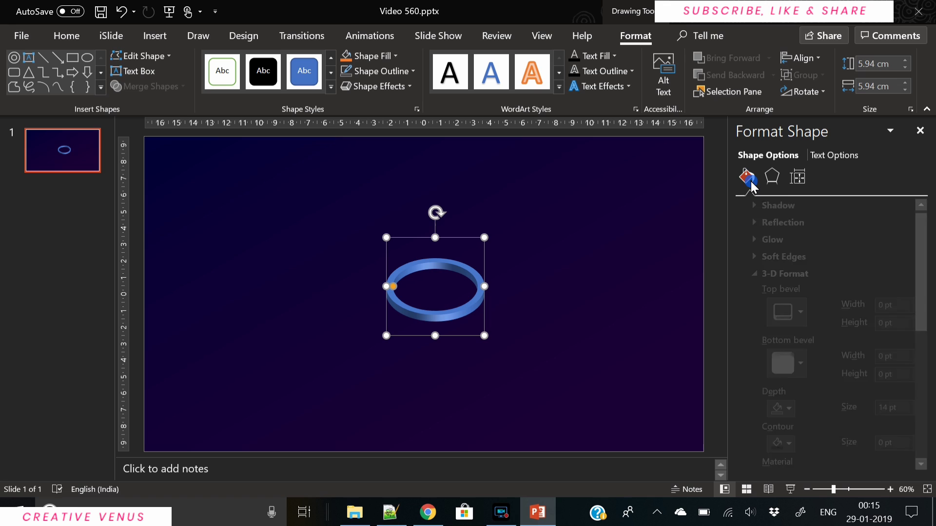
pyautogui.moveTo(809, 356); pyautogui.dragTo(747, 352)
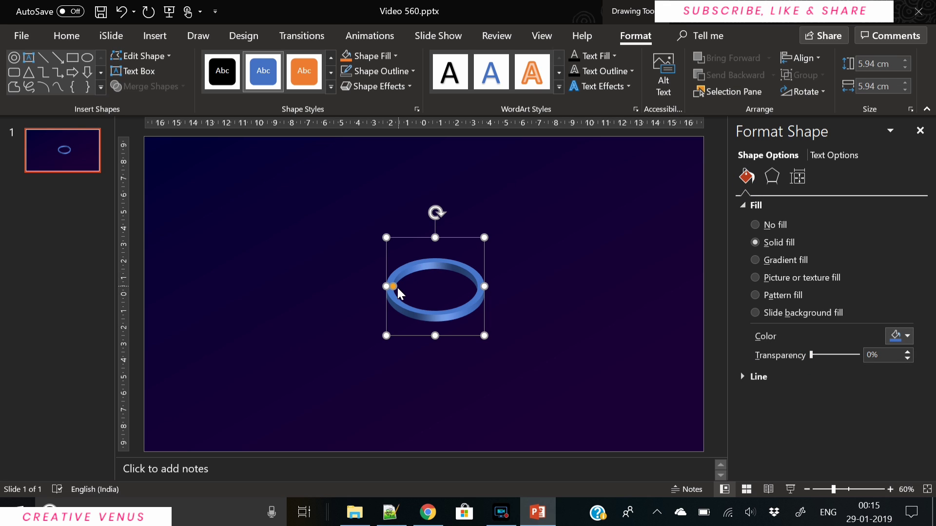
pyautogui.moveTo(399, 292); pyautogui.dragTo(402, 292)
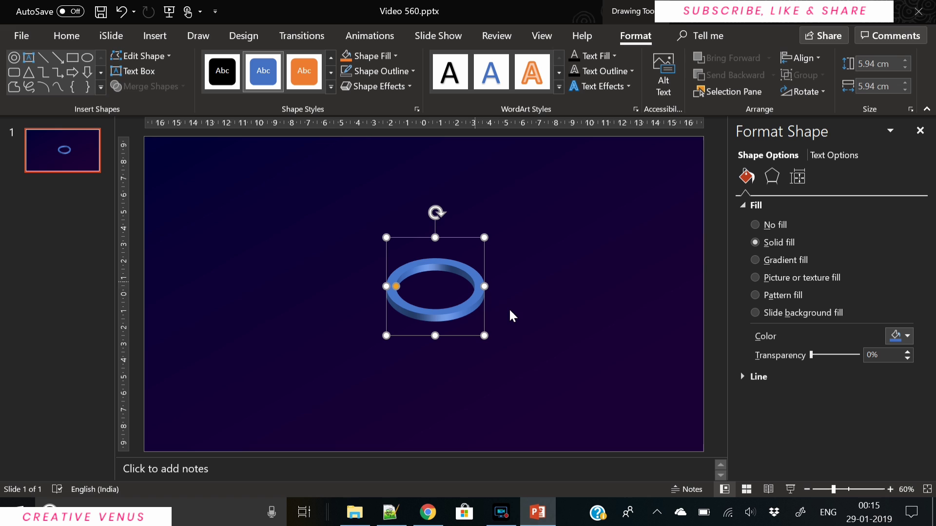
# Step: Draw a small oval circle and place it to the left of the ring
pyautogui.click(522, 288)
pyautogui.click(155, 36)
pyautogui.click(235, 73)
pyautogui.click(317, 128)
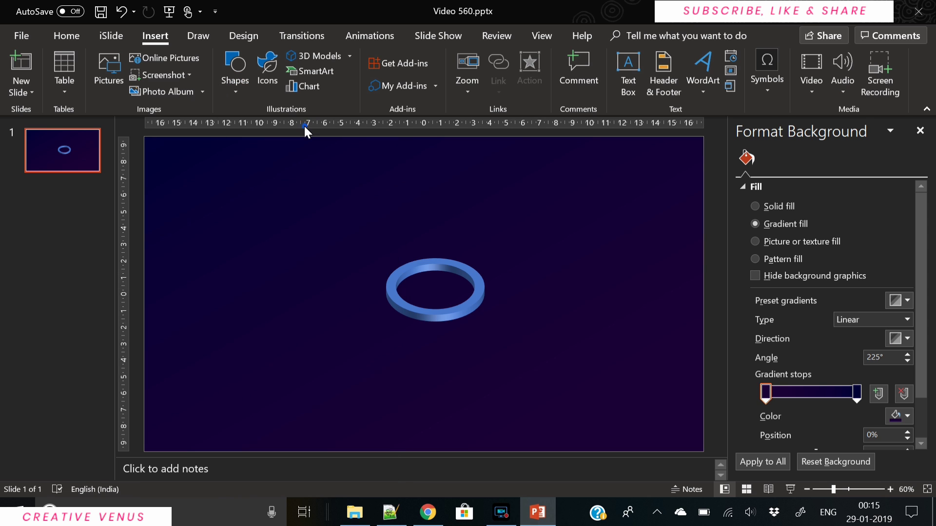
pyautogui.moveTo(312, 175); pyautogui.dragTo(328, 200)
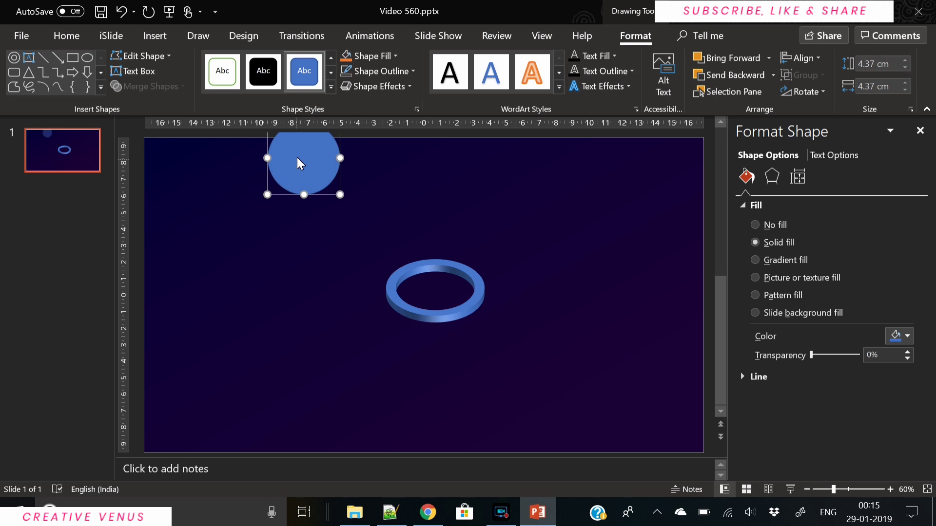
pyautogui.moveTo(300, 168); pyautogui.dragTo(311, 292)
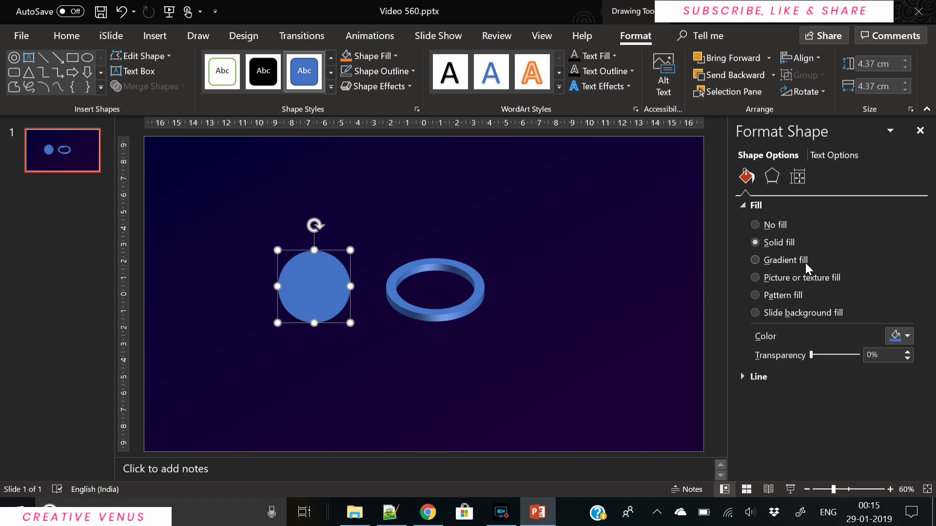
# Step: Give the circle a small grid pattern fill with a light blue background colour
pyautogui.click(798, 295)
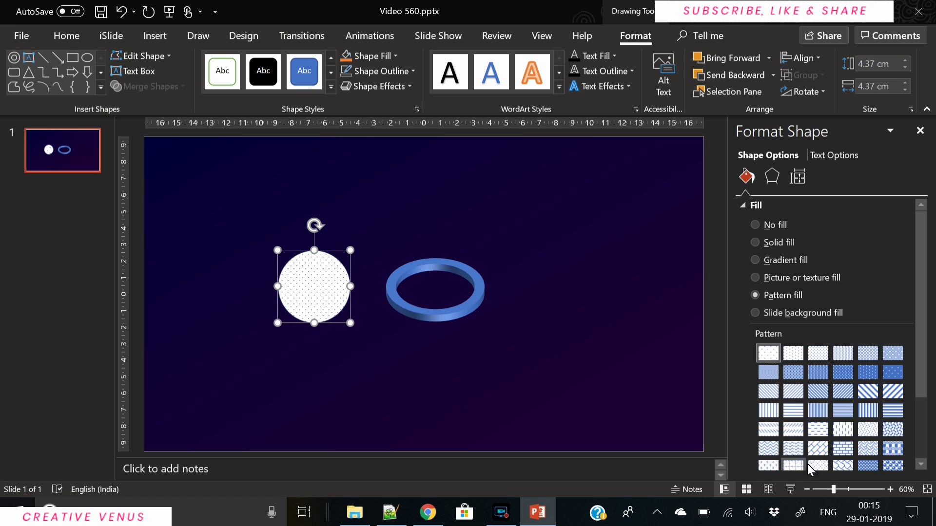
pyautogui.moveTo(921, 365); pyautogui.dragTo(925, 455)
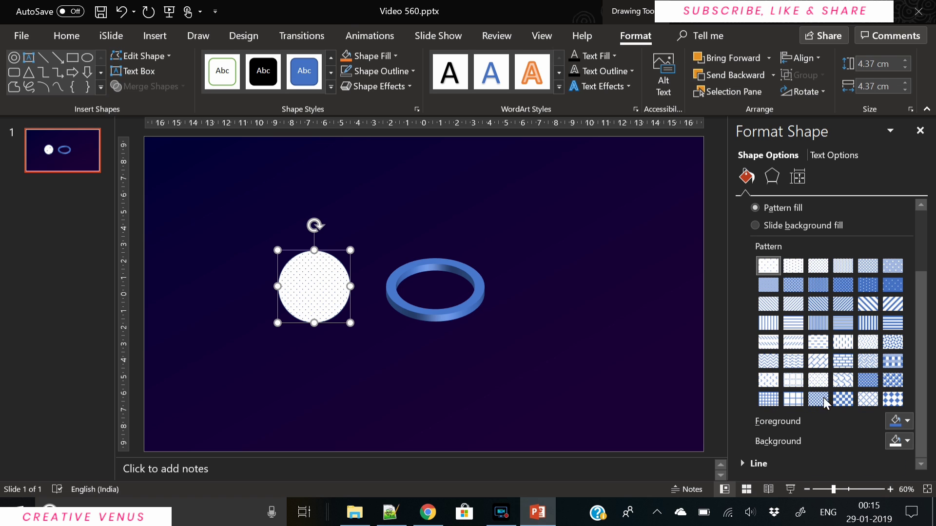
pyautogui.click(769, 400)
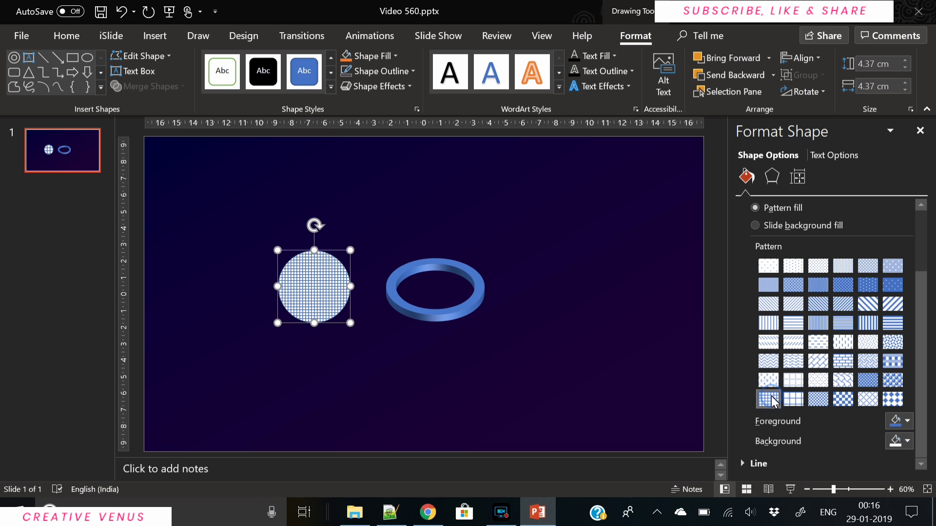
pyautogui.click(908, 442)
pyautogui.click(858, 413)
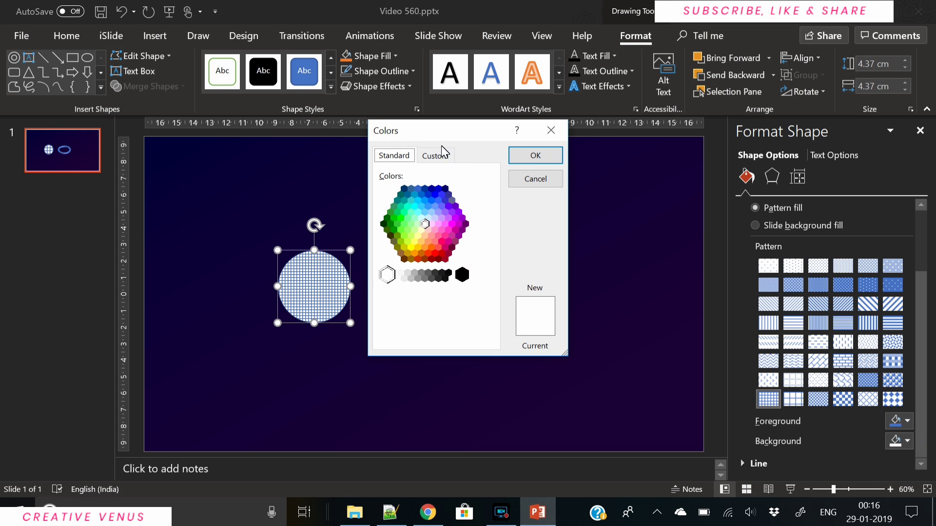
pyautogui.click(422, 211)
pyautogui.click(538, 156)
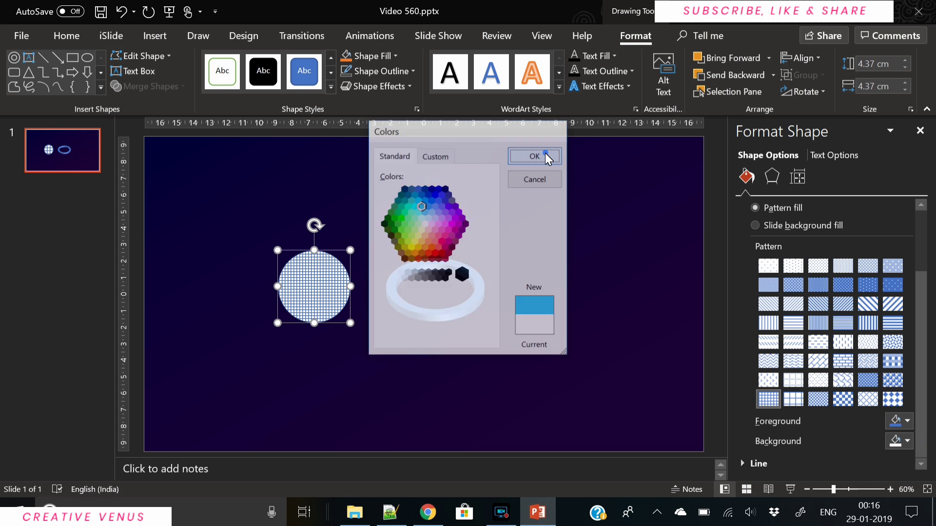
# Step: Set the circle's pattern foreground to a matching light blue
pyautogui.click(901, 422)
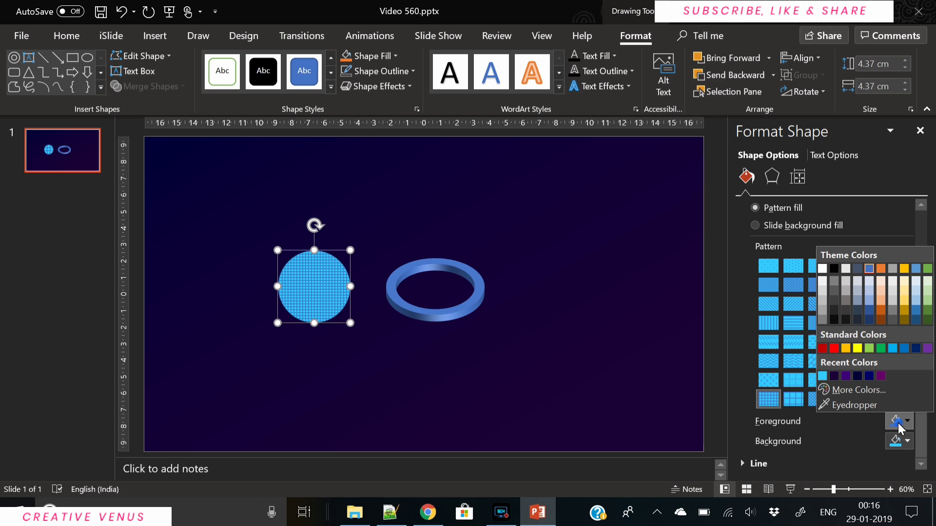
pyautogui.click(874, 391)
pyautogui.click(406, 155)
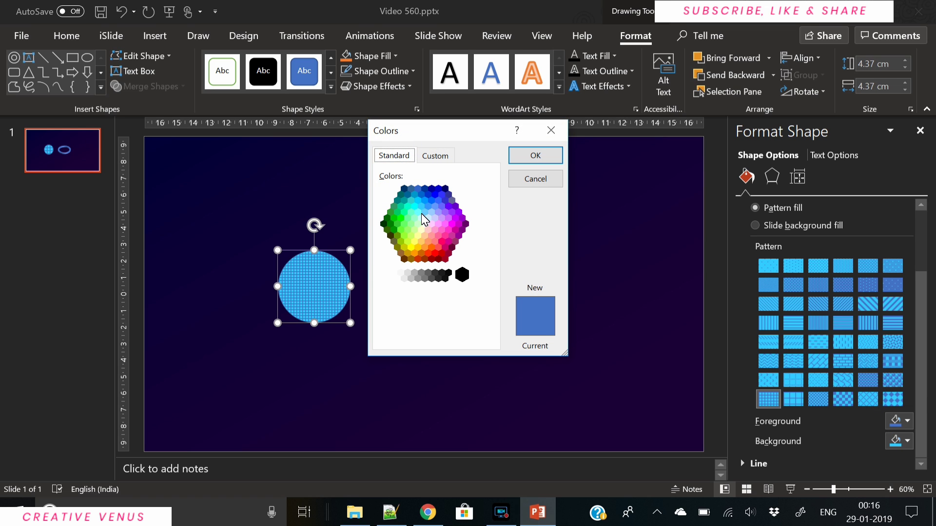
pyautogui.click(417, 204)
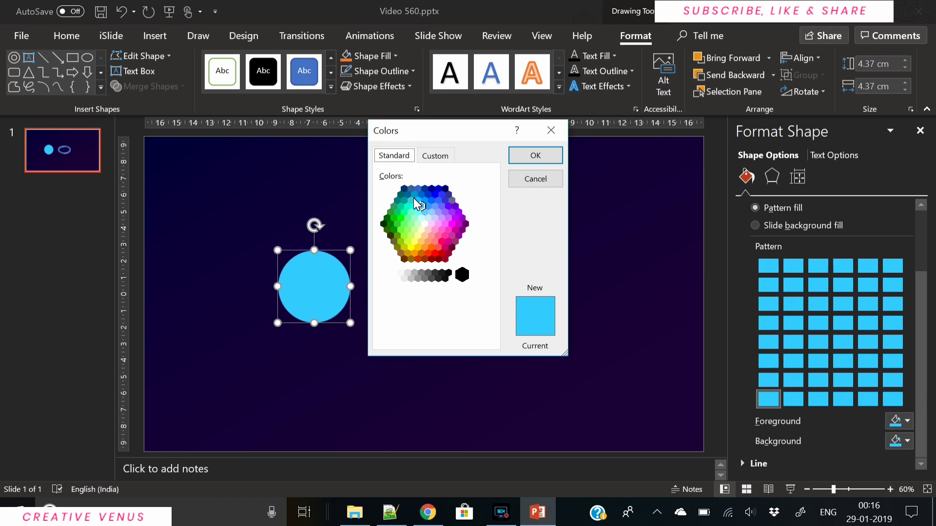
pyautogui.click(536, 155)
pyautogui.click(772, 176)
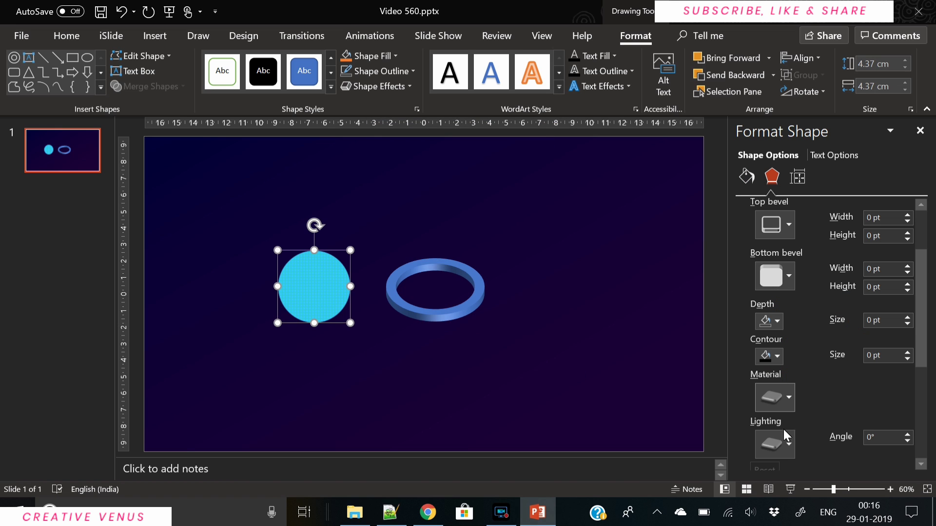
# Step: Tilt the cyan circle with an isometric 3-D rotation preset and move it onto the ring
pyautogui.scroll(-3, 910, 361)
pyautogui.click(909, 361)
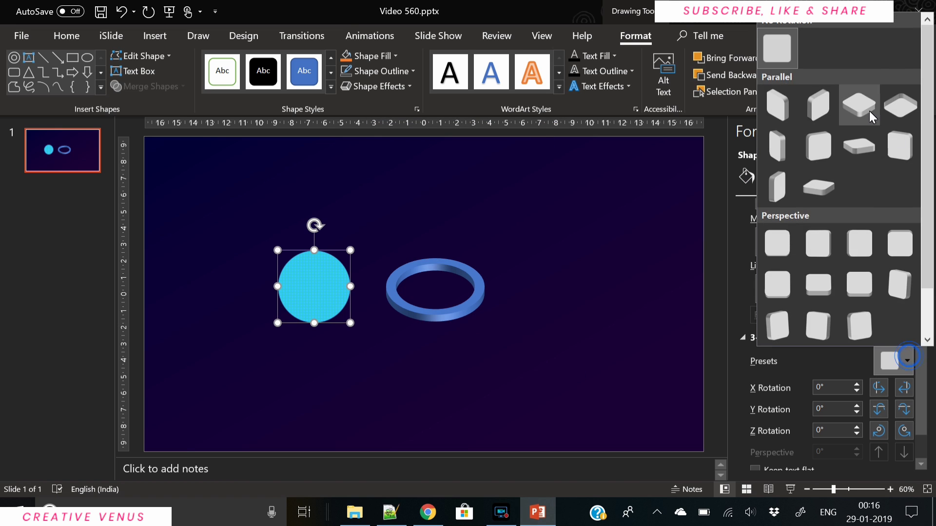
pyautogui.click(872, 110)
pyautogui.moveTo(337, 294); pyautogui.dragTo(437, 288)
# Step: Give the ring a gradient fill with a light blue first stop
pyautogui.click(482, 298)
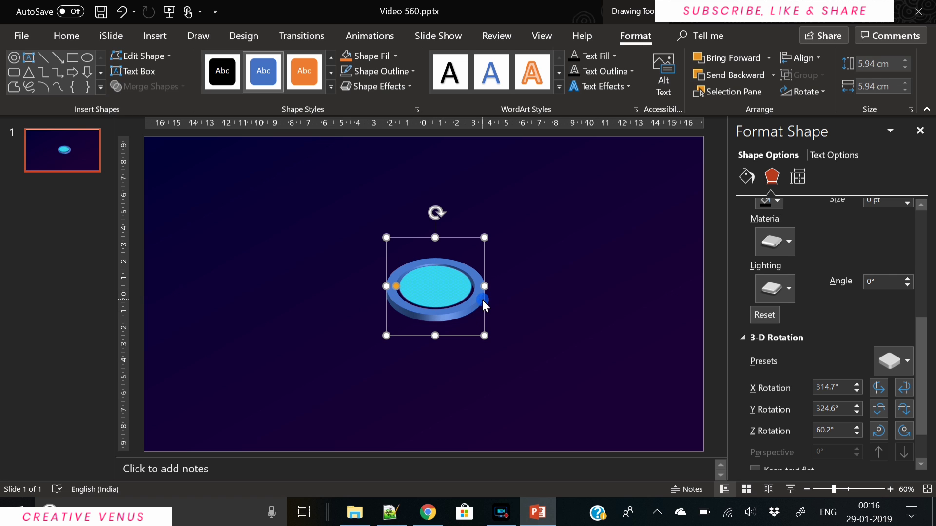
pyautogui.click(746, 177)
pyautogui.click(790, 261)
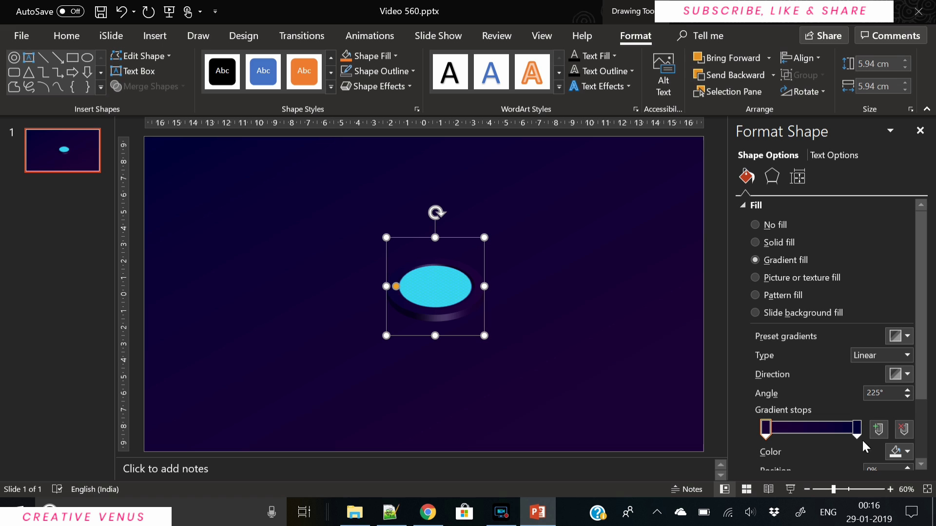
pyautogui.click(889, 456)
pyautogui.click(870, 419)
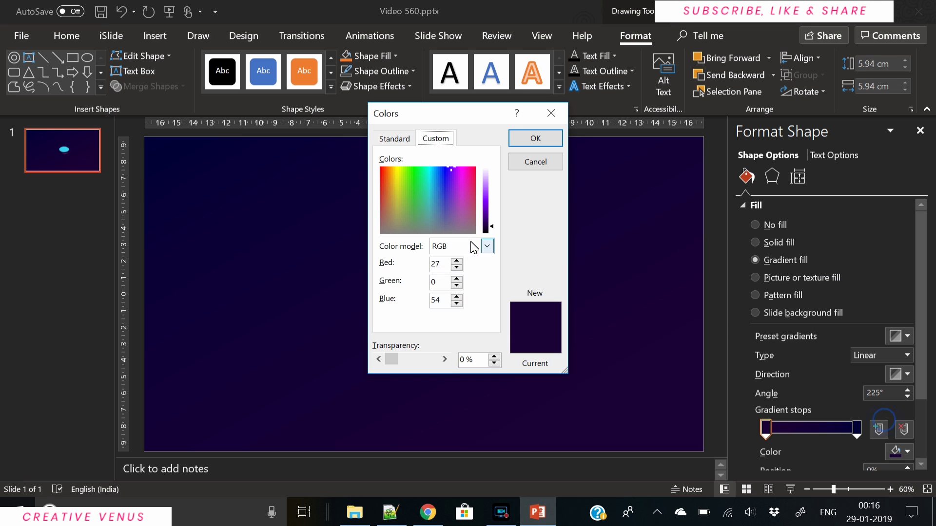
pyautogui.click(413, 140)
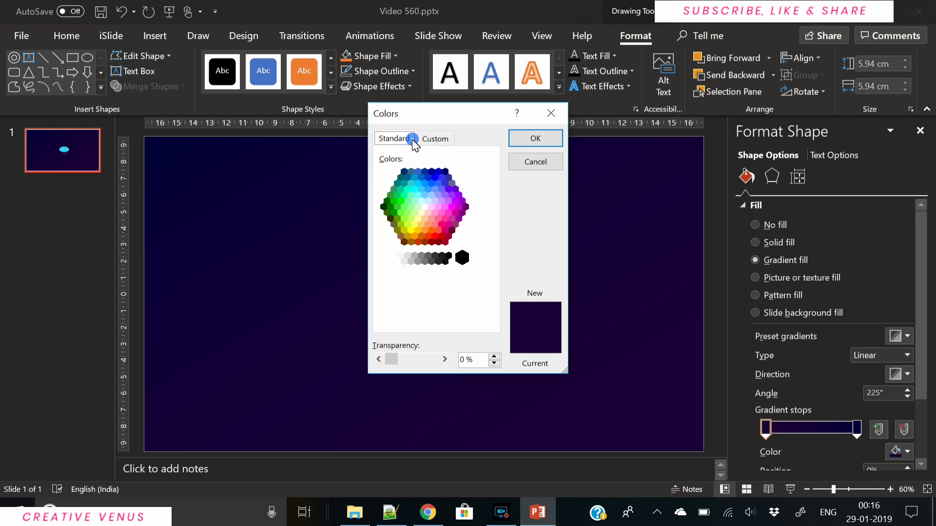
pyautogui.click(421, 188)
pyautogui.click(535, 139)
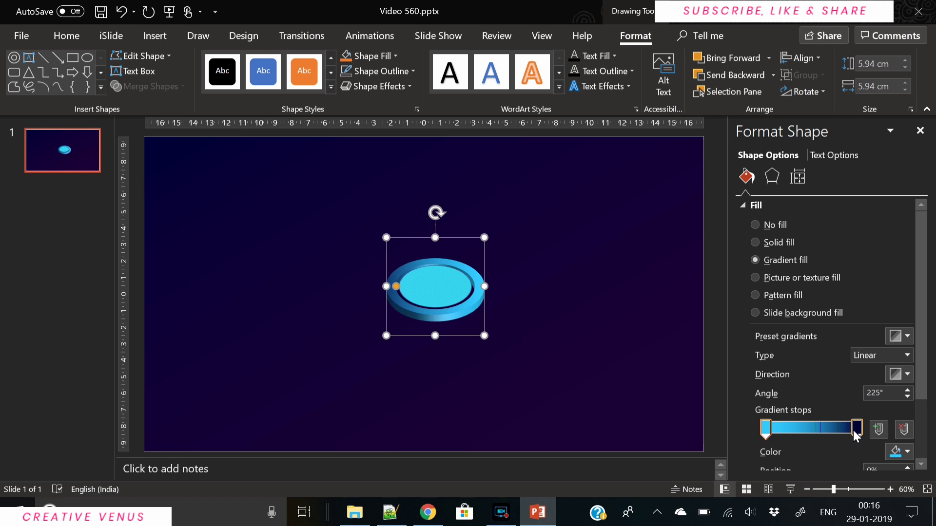
# Step: Colour the ring's last gradient stop purple
pyautogui.click(857, 429)
pyautogui.click(898, 452)
pyautogui.click(871, 418)
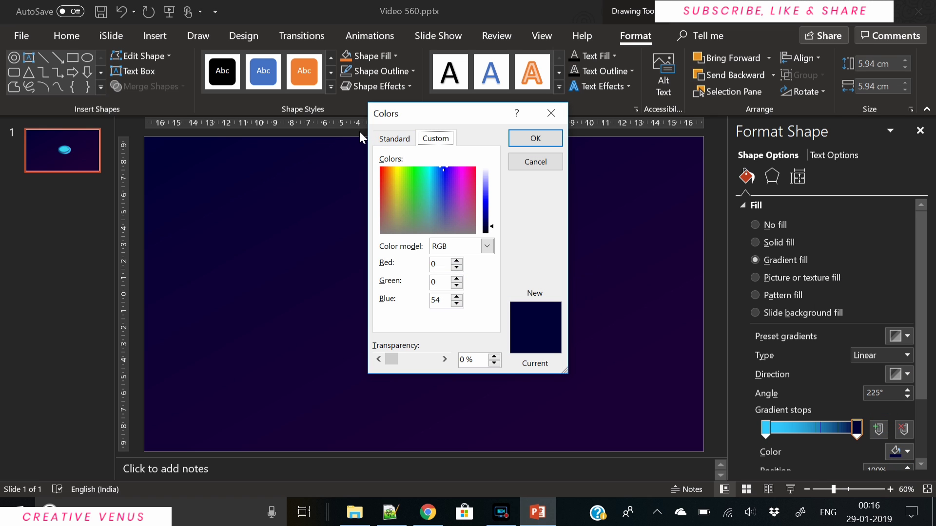
pyautogui.click(391, 141)
pyautogui.click(462, 207)
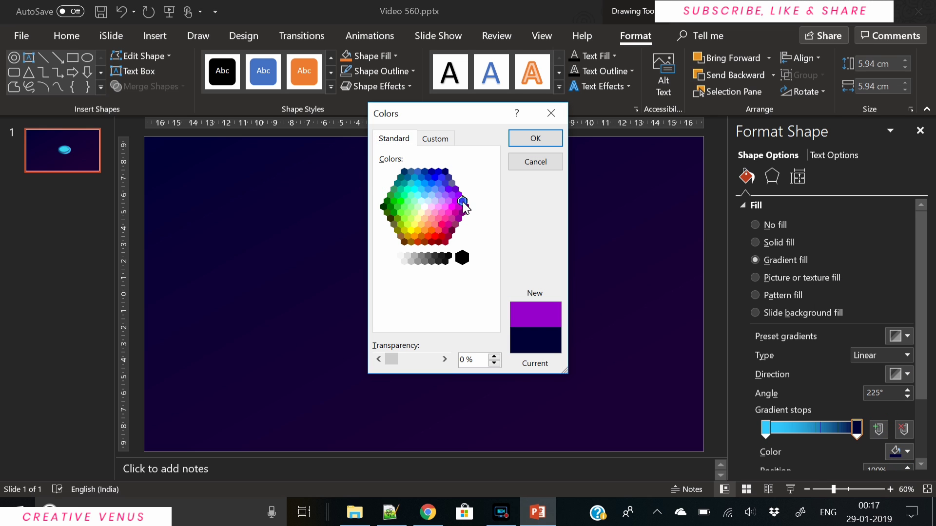
pyautogui.click(542, 141)
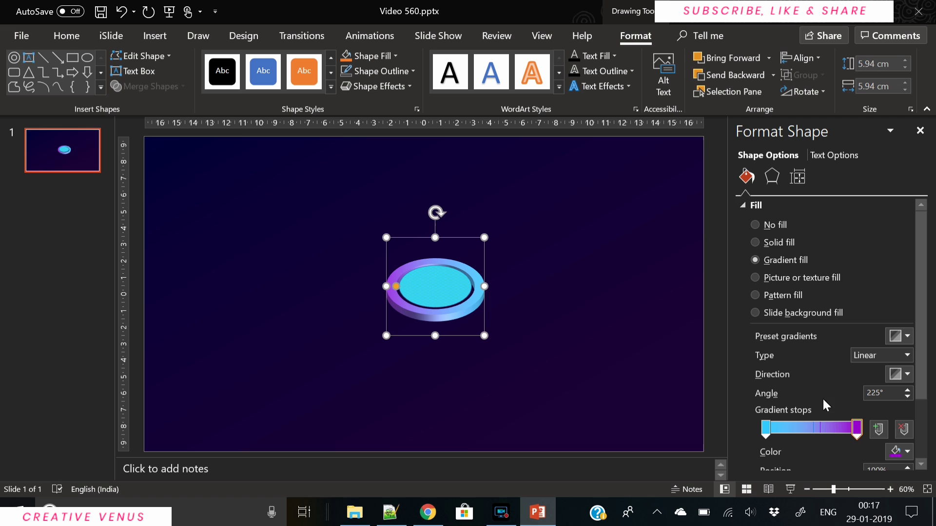
# Step: Give the ring a Metal material and set its lighting angle to 30°
pyautogui.click(771, 176)
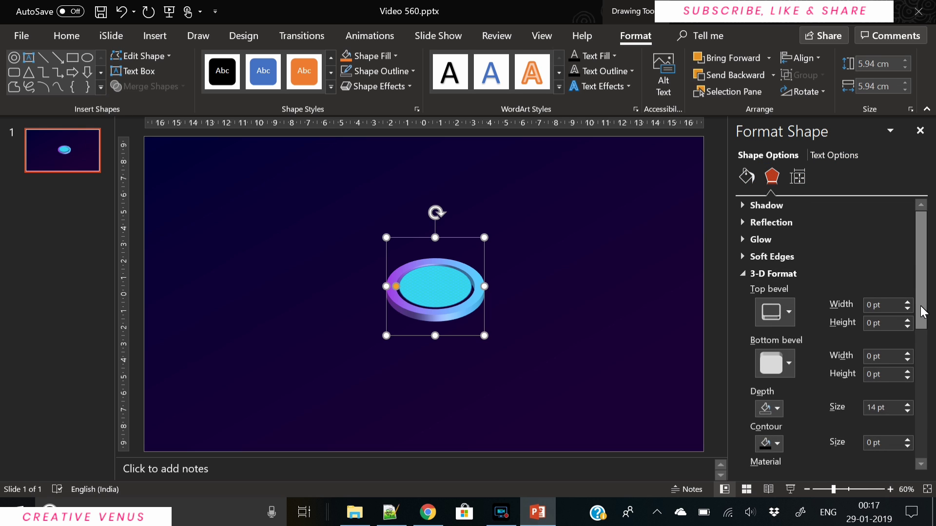
pyautogui.moveTo(921, 307); pyautogui.dragTo(923, 422)
pyautogui.click(788, 267)
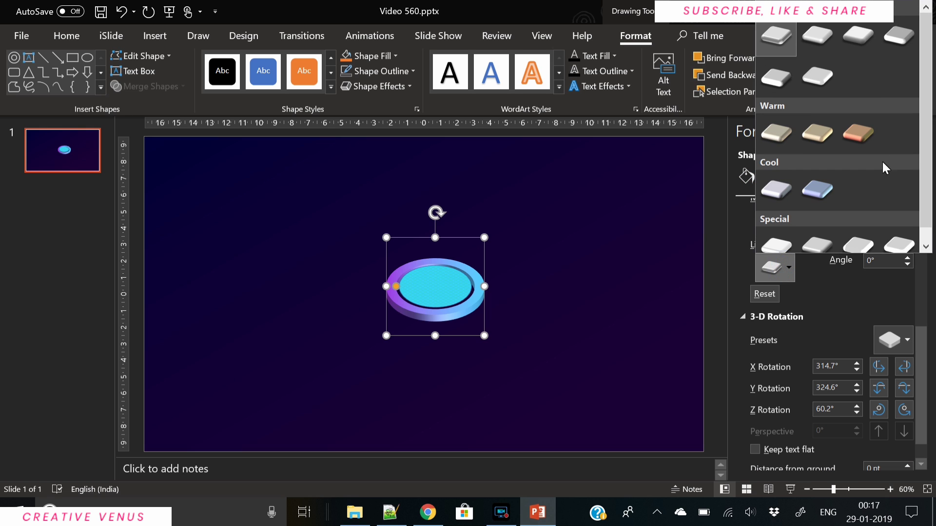
pyautogui.click(861, 290)
pyautogui.click(907, 257)
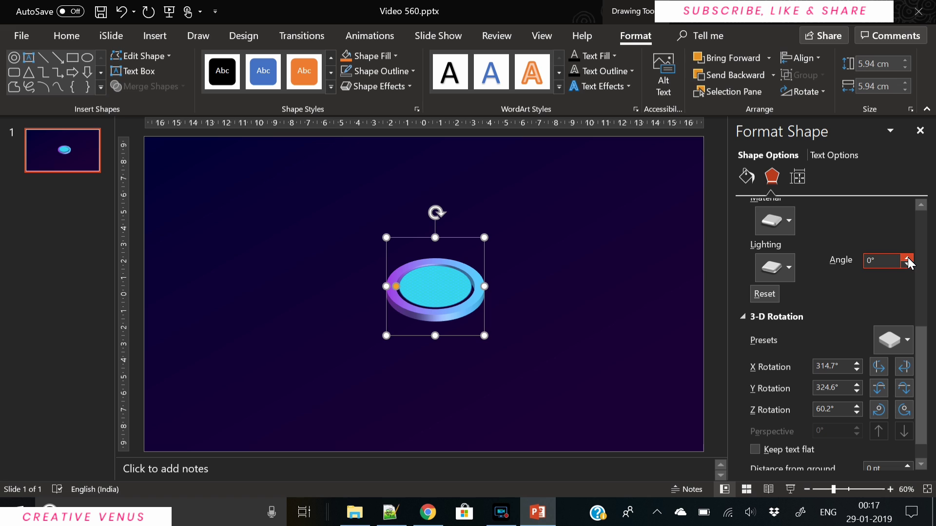
pyautogui.click(779, 228)
pyautogui.click(896, 275)
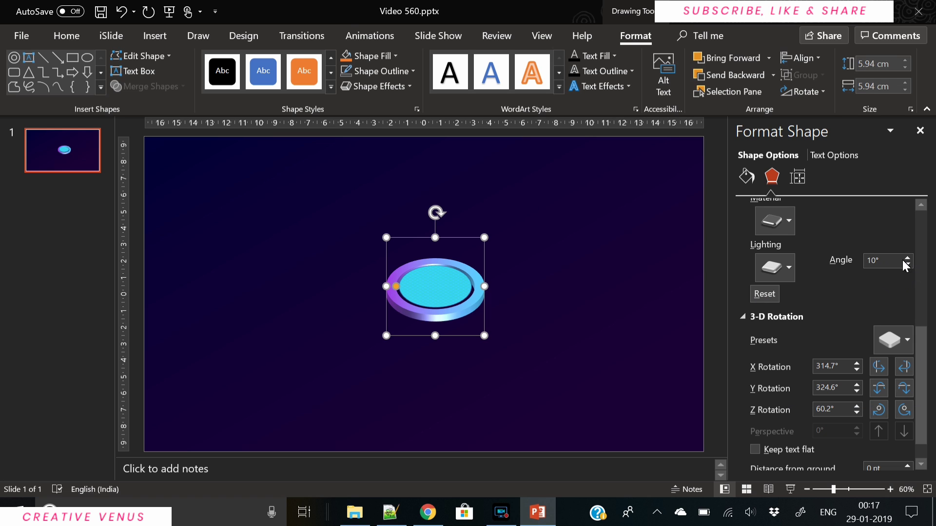
pyautogui.click(908, 257)
pyautogui.click(907, 258)
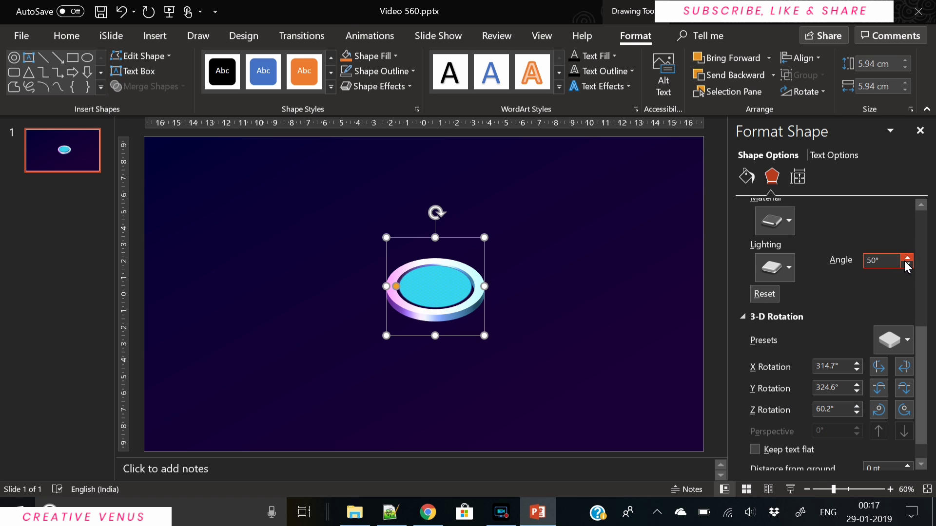
pyautogui.click(907, 264)
pyautogui.click(908, 264)
# Step: Paste a copy of the ring below the original and send it to the back
pyautogui.click(523, 329)
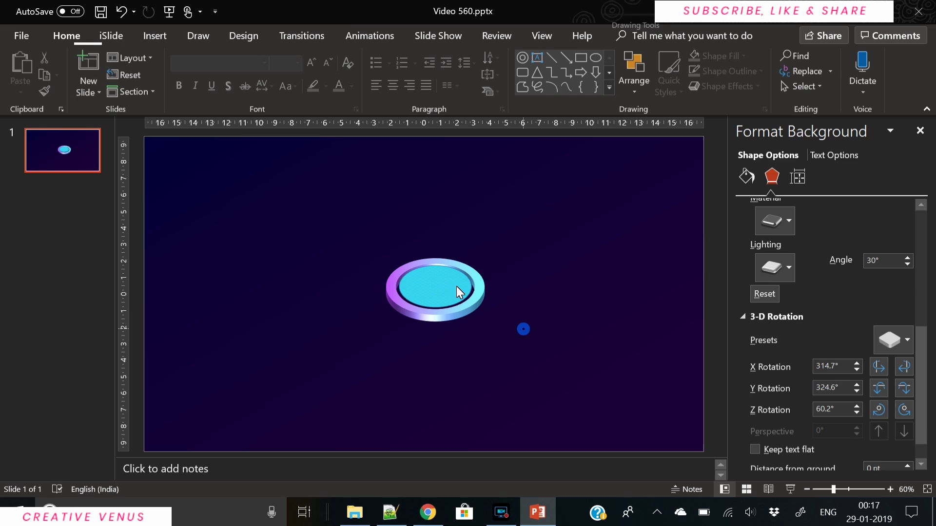
pyautogui.click(457, 292)
pyautogui.click(520, 323)
pyautogui.moveTo(345, 355); pyautogui.dragTo(567, 232)
pyautogui.doubleClick(465, 314)
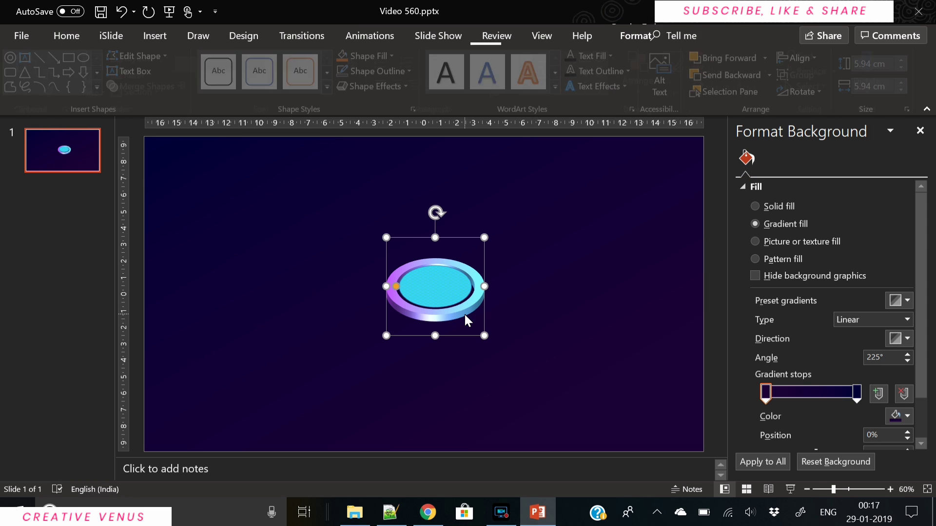
pyautogui.hotkey('ctrl', 'v')
pyautogui.moveTo(464, 313); pyautogui.dragTo(452, 335)
pyautogui.rightClick(453, 335)
pyautogui.click(511, 154)
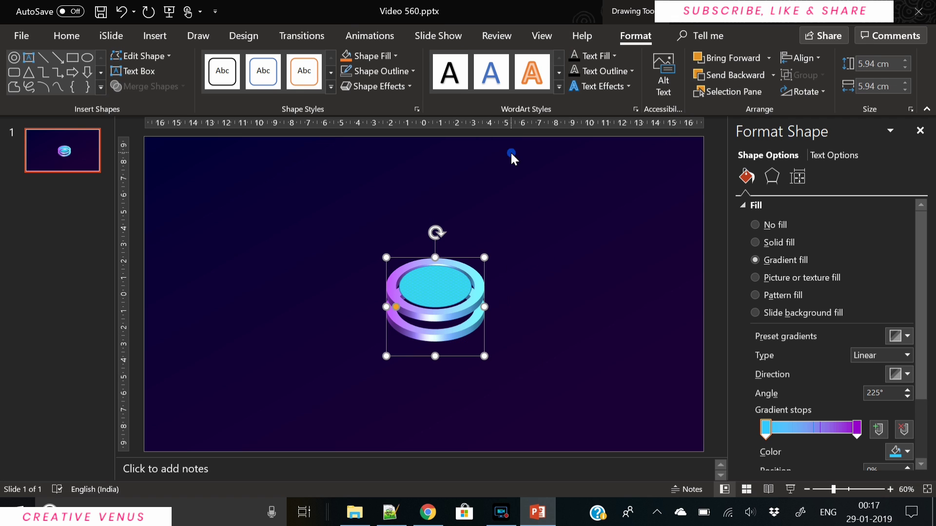
# Step: Resize the copy to 7.1 cm by 7.1 cm and centre it beneath the top ring
pyautogui.click(905, 58)
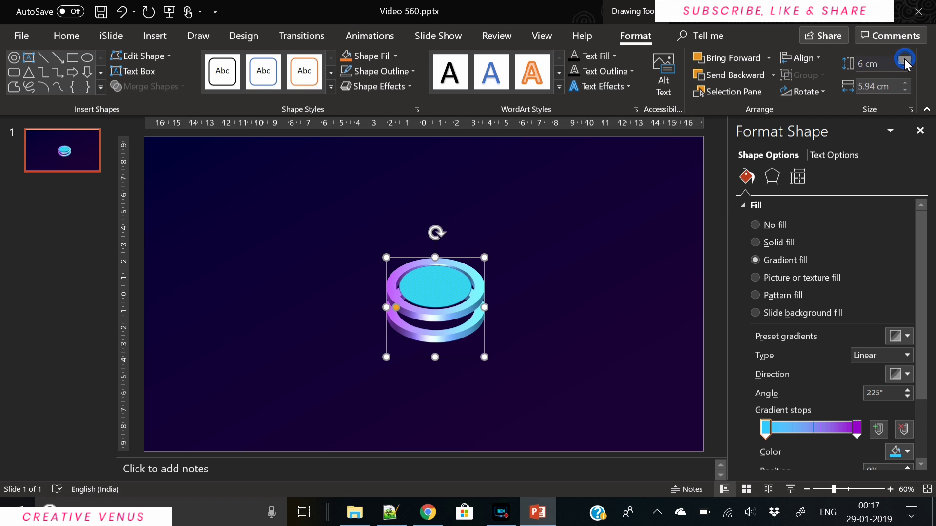
pyautogui.click(906, 81)
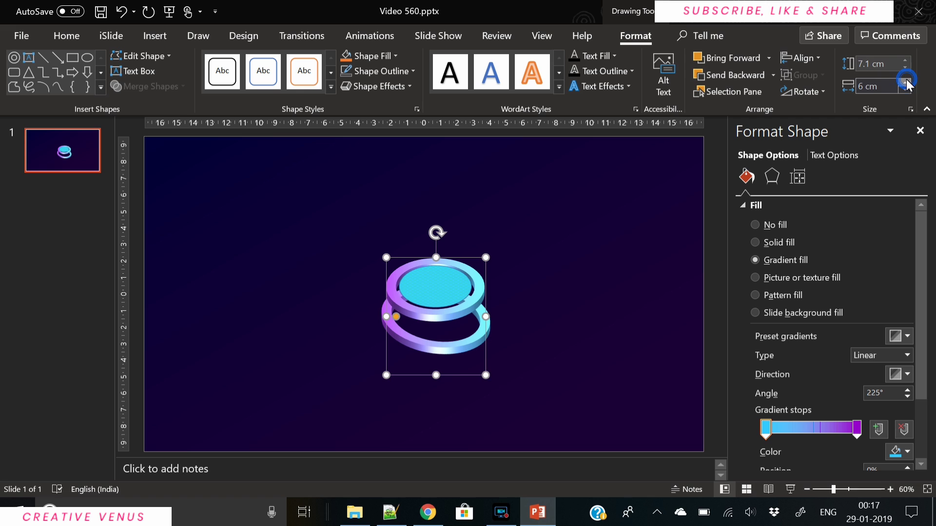
pyautogui.click(906, 82)
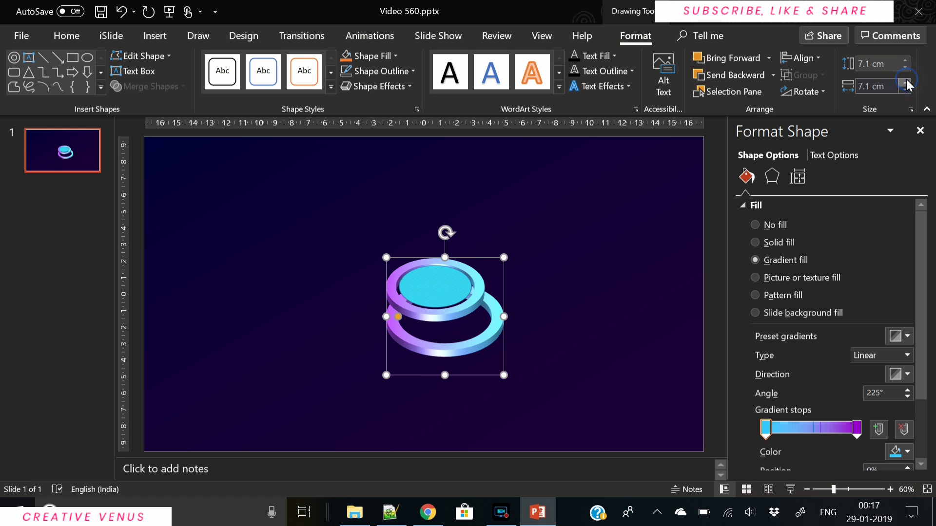
pyautogui.moveTo(484, 354); pyautogui.dragTo(475, 332)
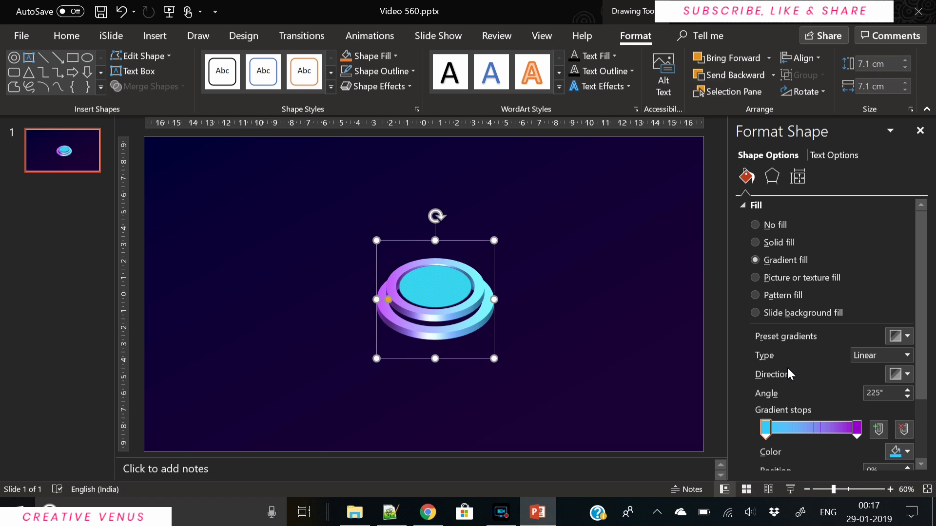
# Step: Fill the base ring solid white and reposition the cyan circle on the top ring
pyautogui.click(784, 244)
pyautogui.click(907, 336)
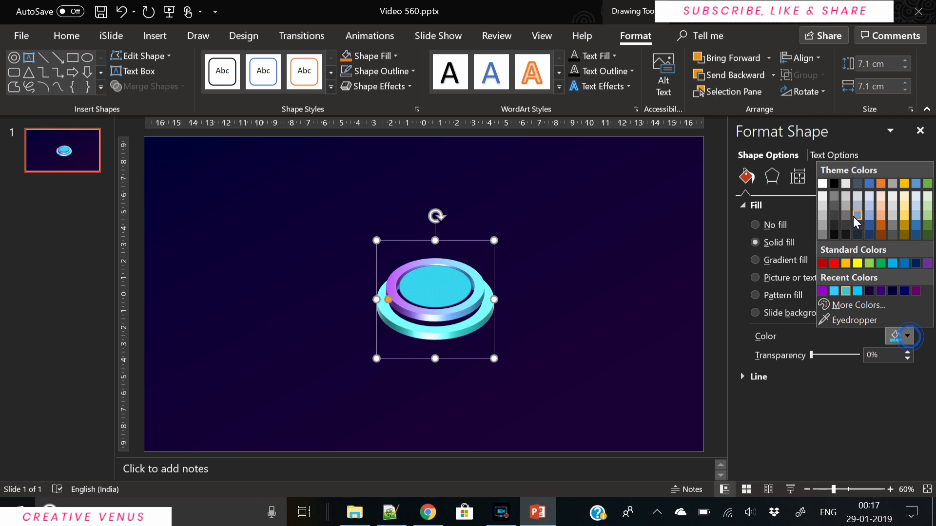
pyautogui.click(823, 184)
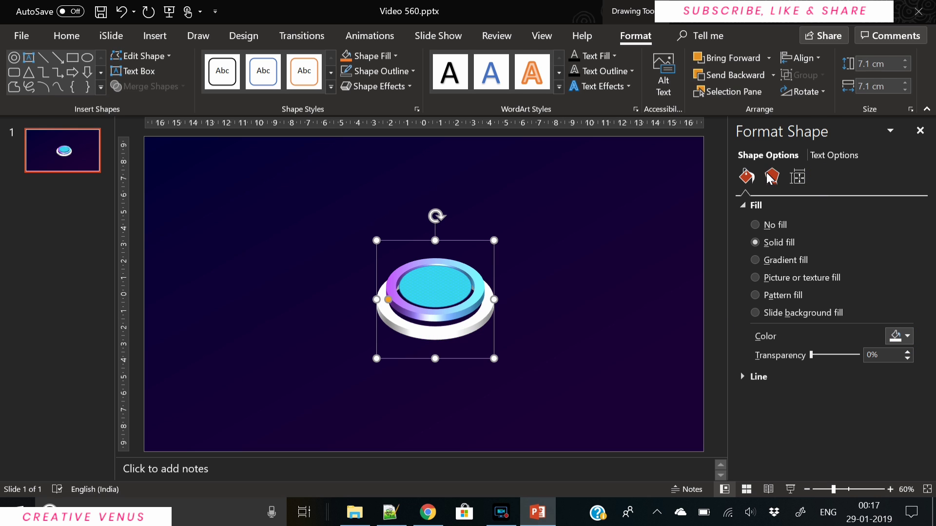
pyautogui.click(423, 339)
pyautogui.click(423, 336)
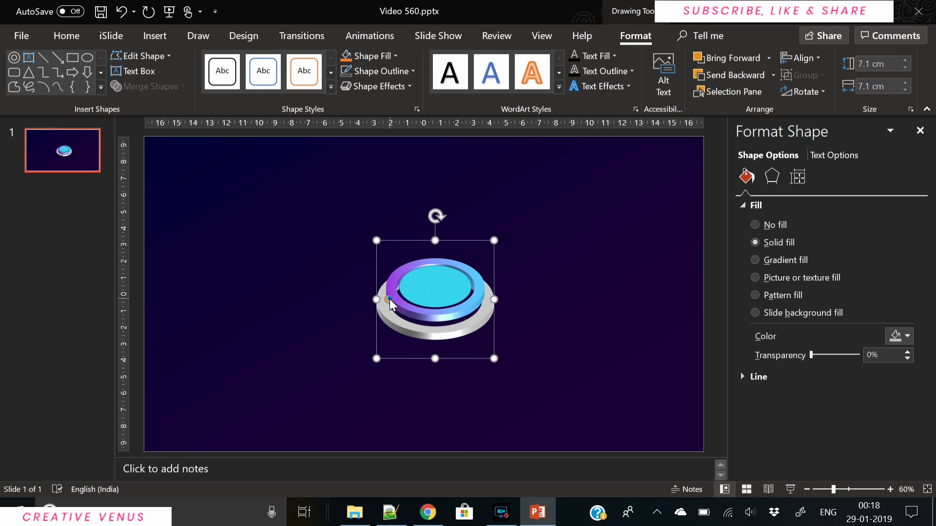
pyautogui.moveTo(423, 337); pyautogui.dragTo(384, 307)
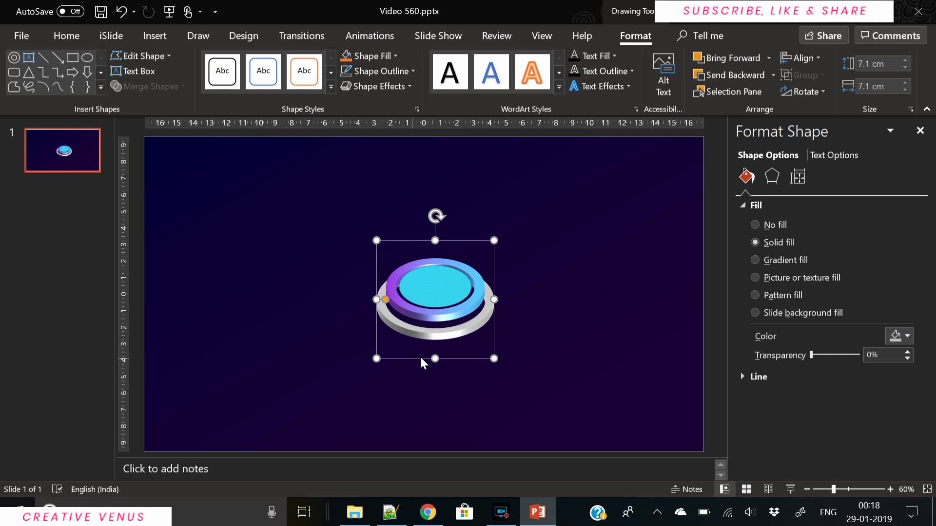
# Step: Copy the ring and cyan ellipse, paste them below the tier, and send the copy backward
pyautogui.click(432, 305)
pyautogui.keyDown('shift'); pyautogui.click(430, 315); pyautogui.keyUp('shift')
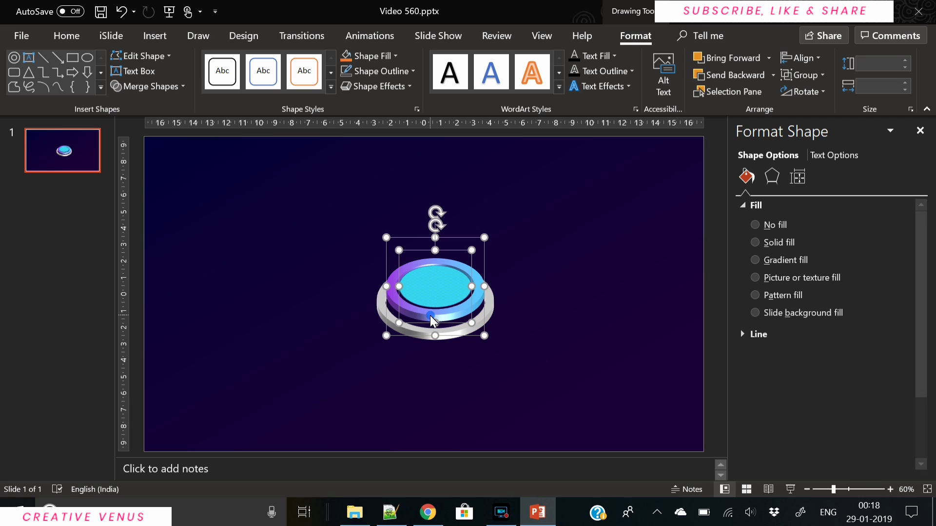
pyautogui.hotkey('ctrl', 'c')
pyautogui.hotkey('ctrl', 'v')
pyautogui.moveTo(434, 314)
pyautogui.mouseDown()
pyautogui.moveTo(422, 361)
pyautogui.moveTo(430, 332)
pyautogui.mouseUp()
pyautogui.rightClick(431, 332)
pyautogui.click(478, 212)
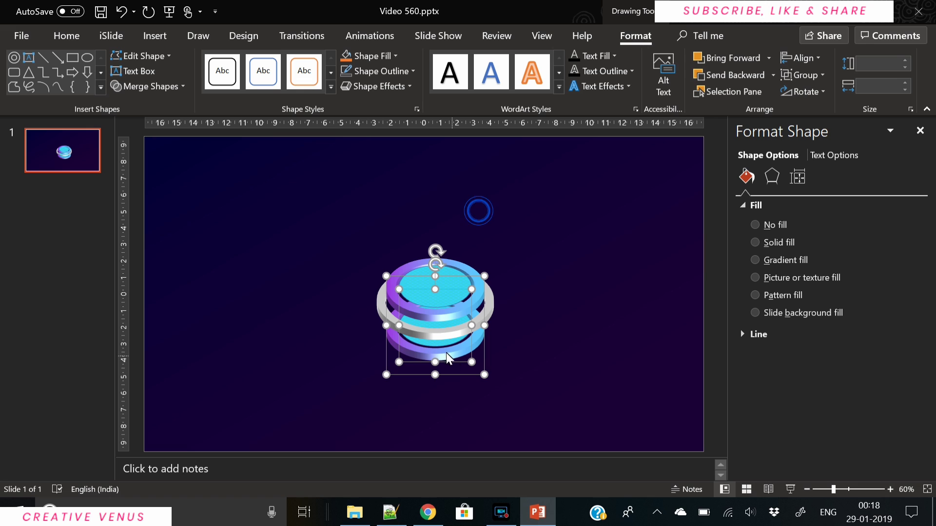
pyautogui.moveTo(446, 356); pyautogui.dragTo(446, 354)
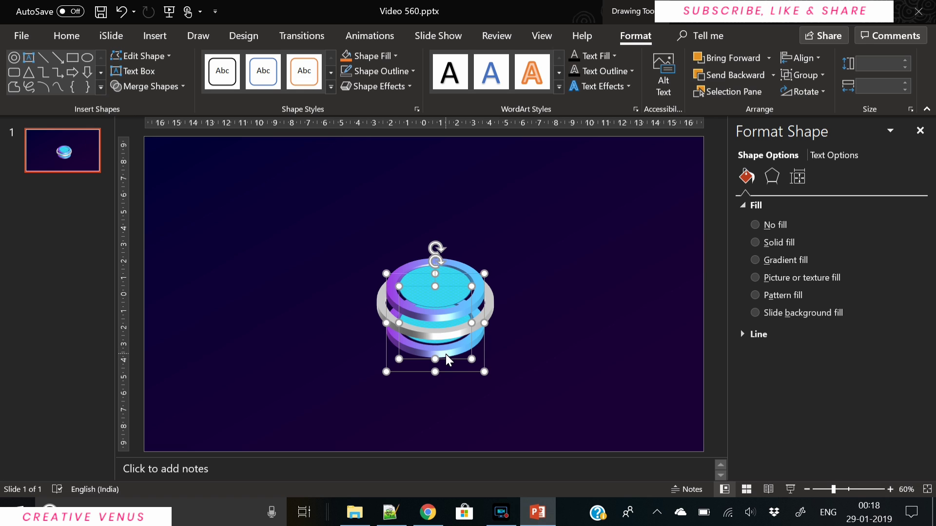
# Step: Paste another gradient ring lower in the stack, send it behind, and settle its position with undo/redo
pyautogui.hotkey('ctrl', 'v')
pyautogui.moveTo(448, 358); pyautogui.dragTo(446, 378)
pyautogui.rightClick(446, 378)
pyautogui.click(492, 257)
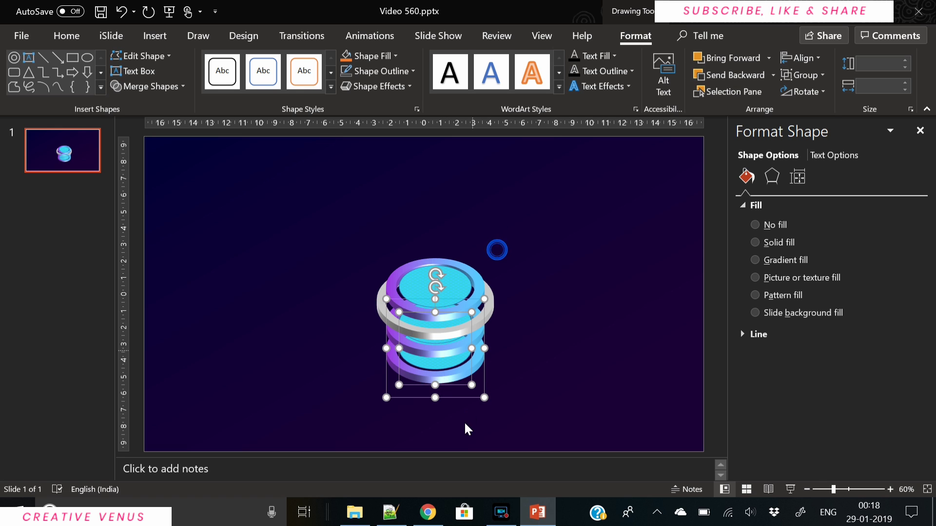
pyautogui.moveTo(454, 376); pyautogui.dragTo(453, 369)
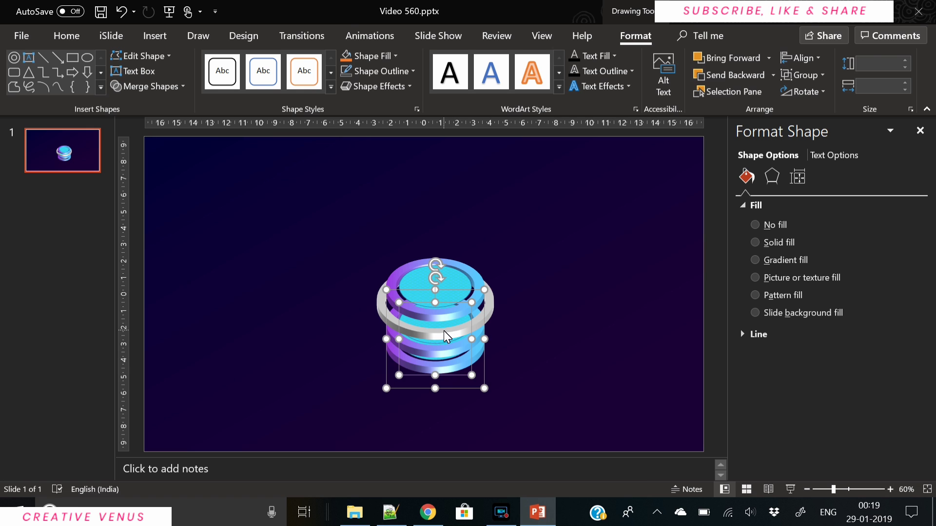
pyautogui.click(444, 331)
pyautogui.moveTo(443, 330); pyautogui.dragTo(442, 334)
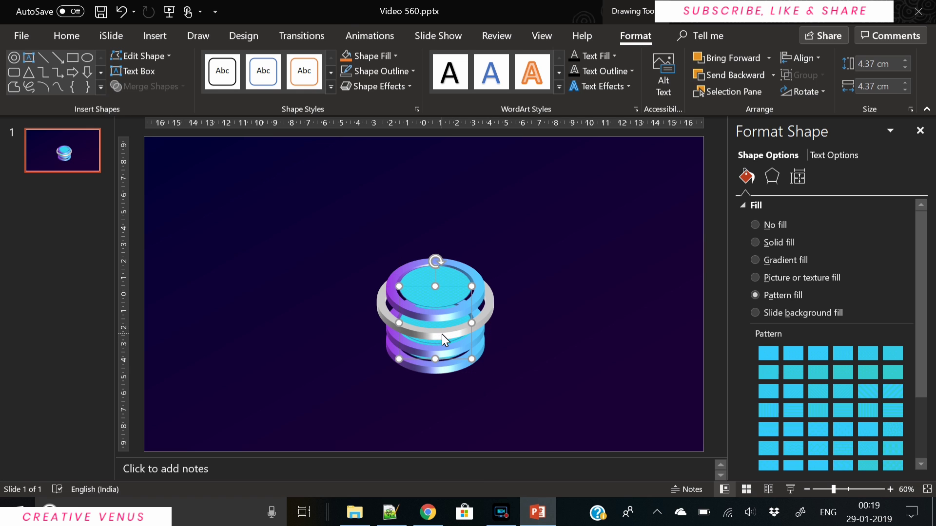
pyautogui.hotkey('ctrl', 'z')
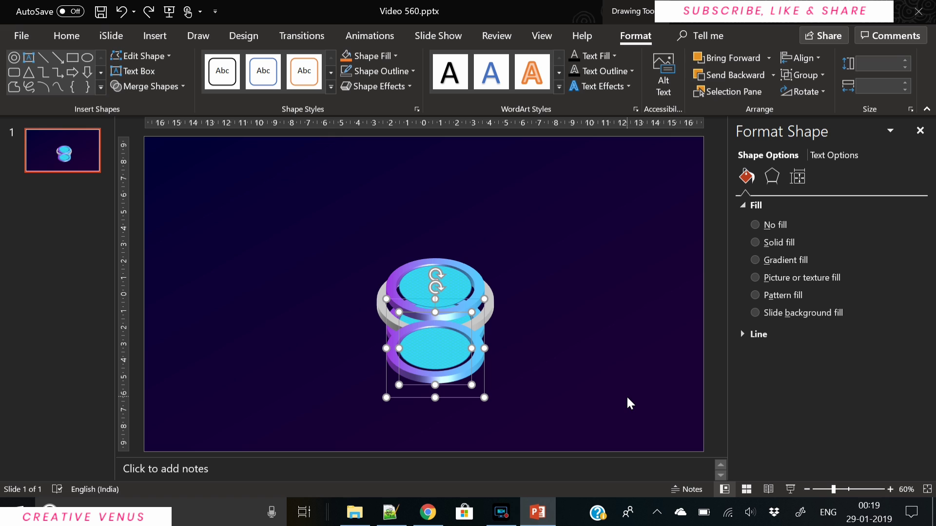
pyautogui.hotkey('ctrl', 'y')
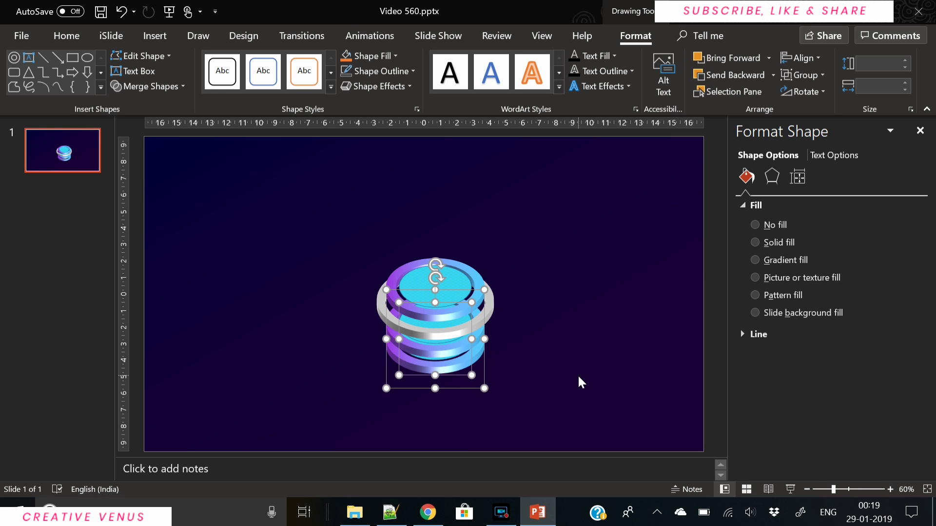
# Step: Duplicate the white ring, move it to the bottom of the stack, send it back, and enlarge it
pyautogui.click(531, 351)
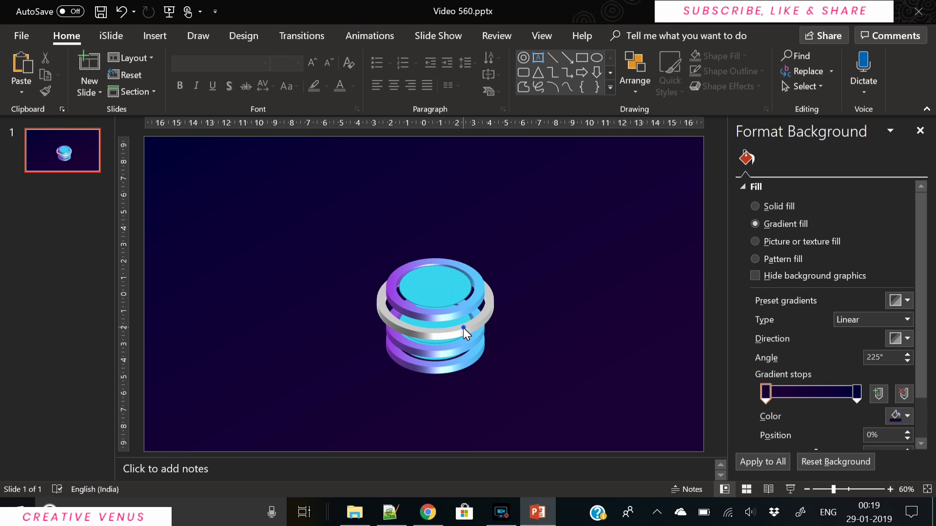
pyautogui.click(464, 328)
pyautogui.click(489, 316)
pyautogui.hotkey('ctrl', 'c')
pyautogui.hotkey('ctrl', 'v')
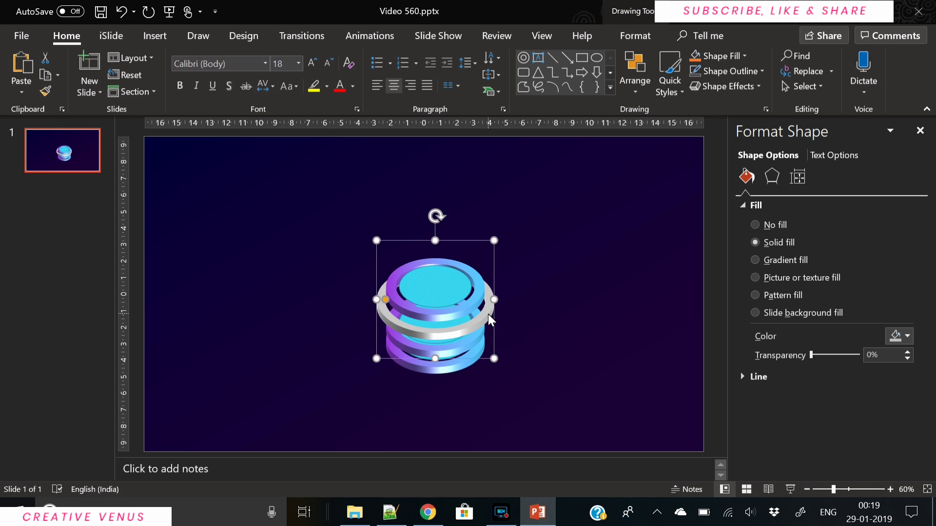
pyautogui.moveTo(488, 314); pyautogui.dragTo(481, 380)
pyautogui.rightClick(481, 379)
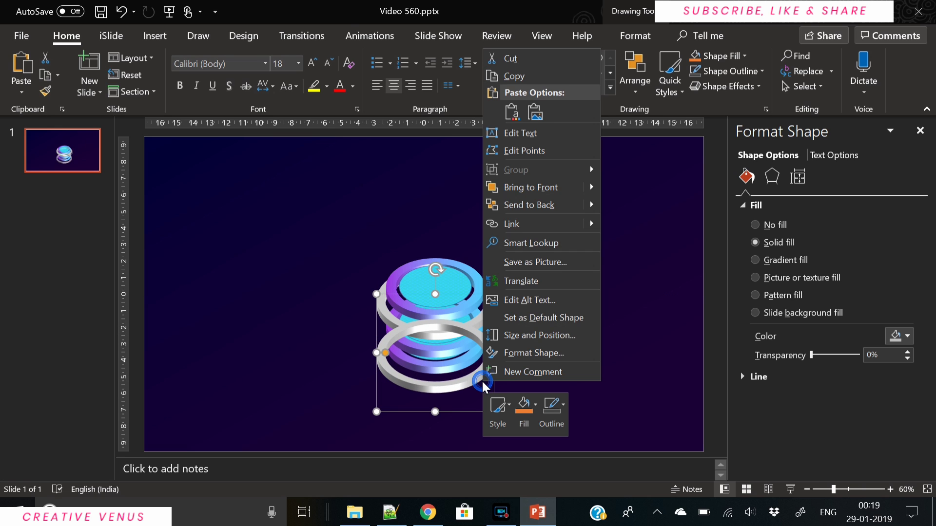
pyautogui.click(535, 209)
pyautogui.press('Up')
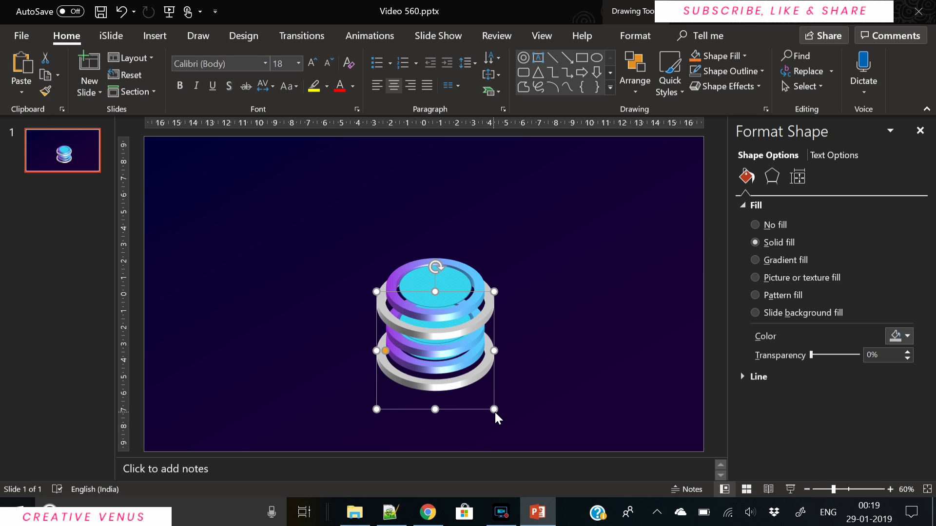
pyautogui.moveTo(495, 413); pyautogui.dragTo(503, 415)
# Step: Group all the rings, shrink the group, move it up-left, and copy-paste it
pyautogui.click(387, 411)
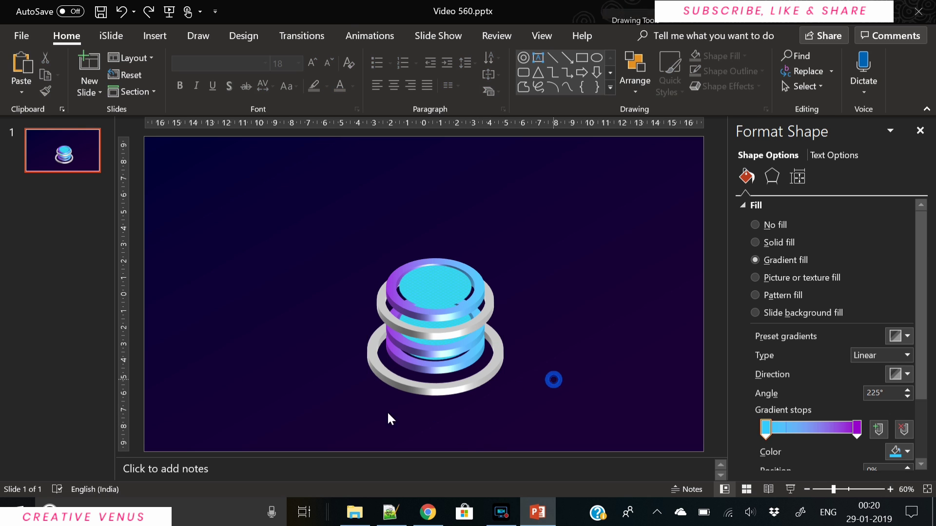
pyautogui.moveTo(340, 417); pyautogui.dragTo(591, 227)
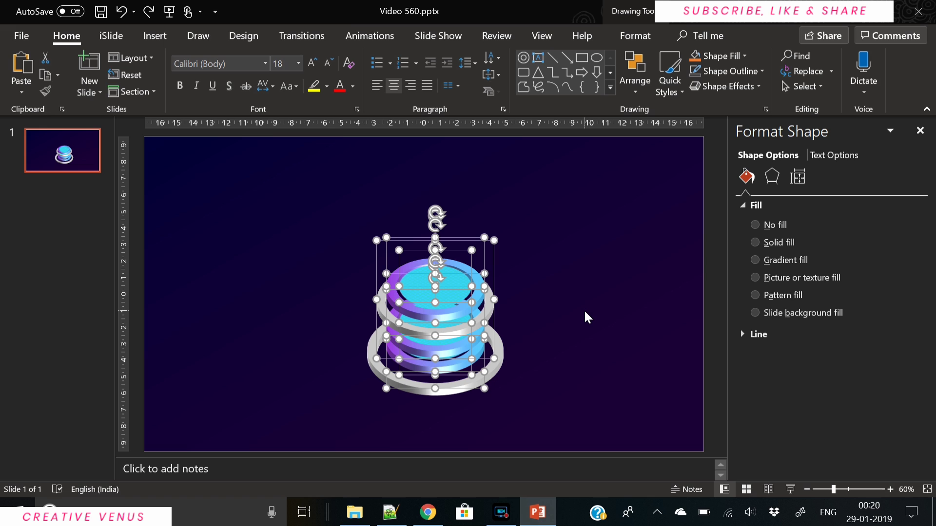
pyautogui.hotkey('ctrl', 'g')
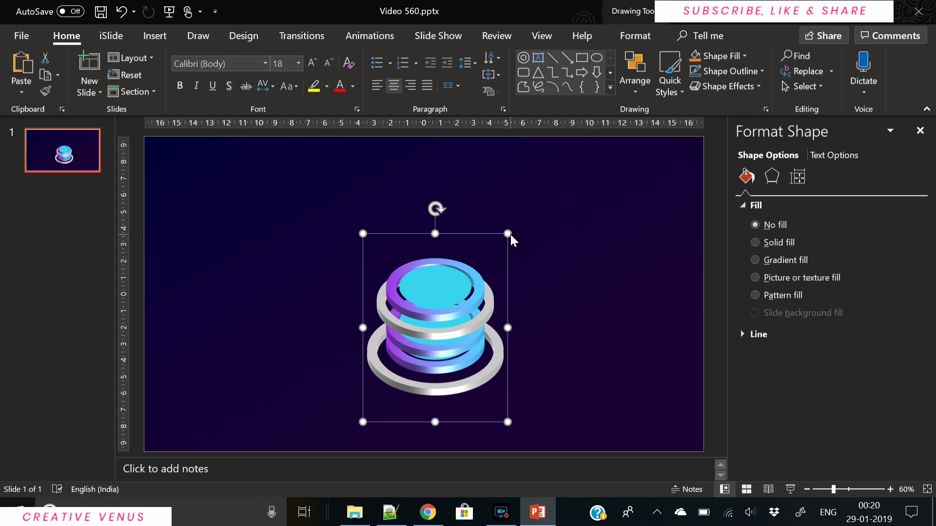
pyautogui.moveTo(507, 234); pyautogui.dragTo(490, 257)
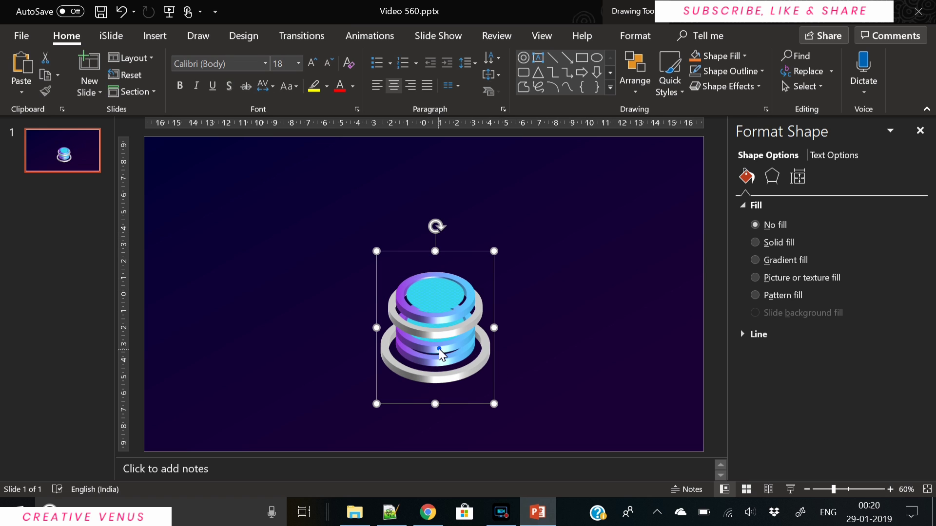
pyautogui.moveTo(439, 349); pyautogui.dragTo(346, 363)
pyautogui.hotkey('ctrl', 'c')
pyautogui.hotkey('ctrl', 'v')
# Step: Widen the band of the bottom grey ring, undoing stray selections along the way
pyautogui.click(344, 352)
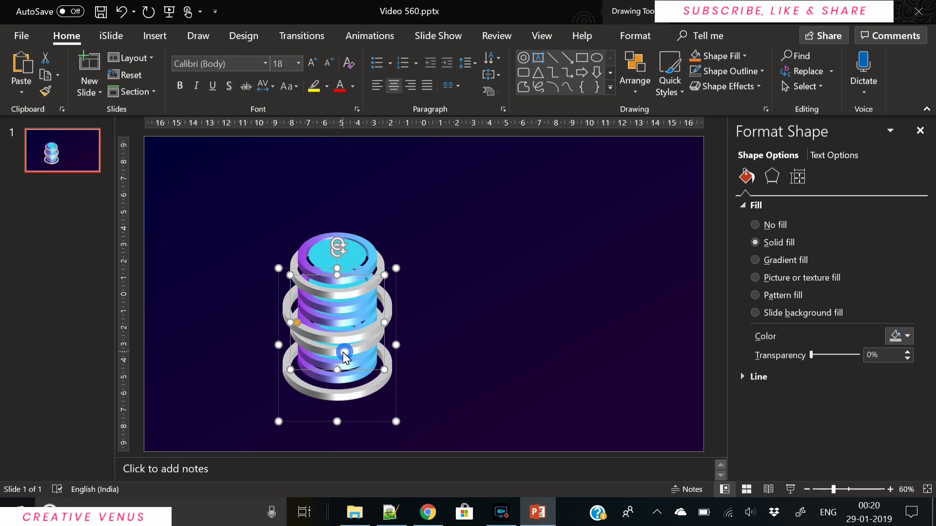
pyautogui.press('Escape')
pyautogui.click(388, 321)
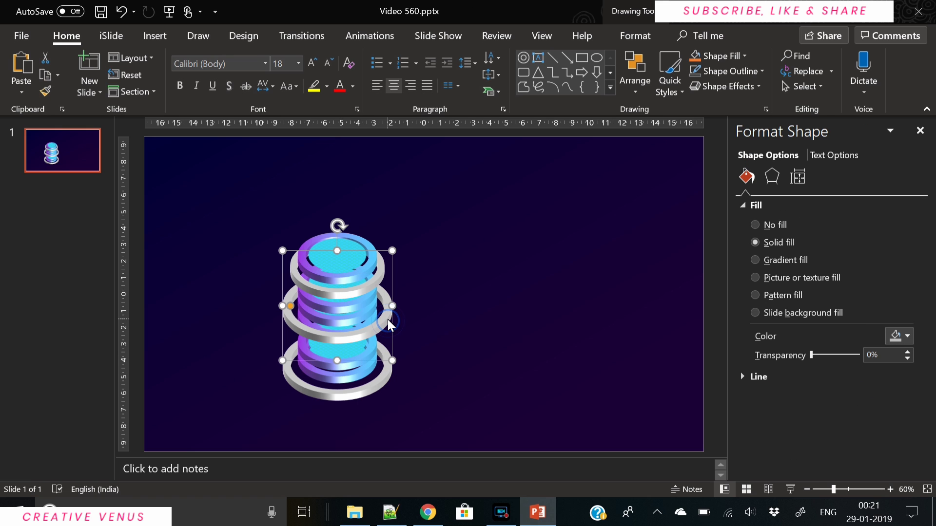
pyautogui.hotkey('ctrl', 'z')
pyautogui.click(327, 398)
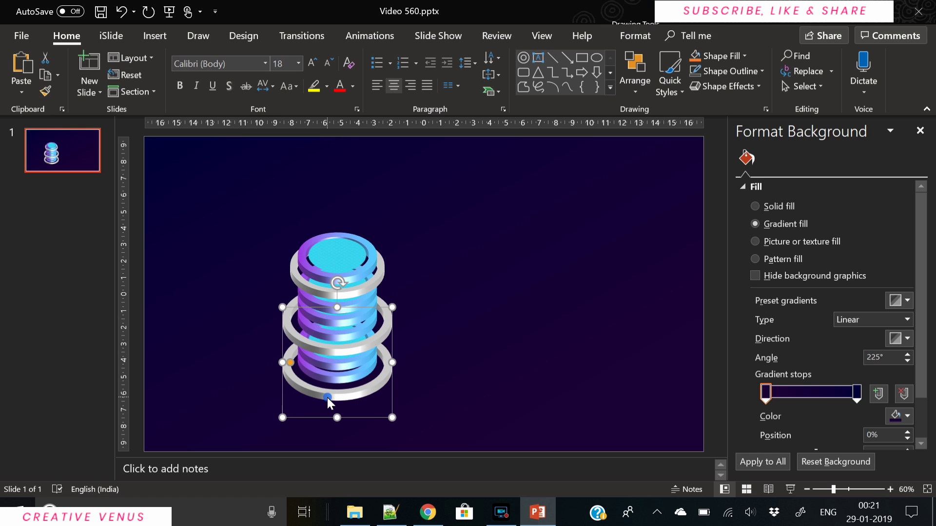
pyautogui.moveTo(289, 363); pyautogui.dragTo(312, 362)
pyautogui.click(313, 358)
pyautogui.hotkey('ctrl', 'z')
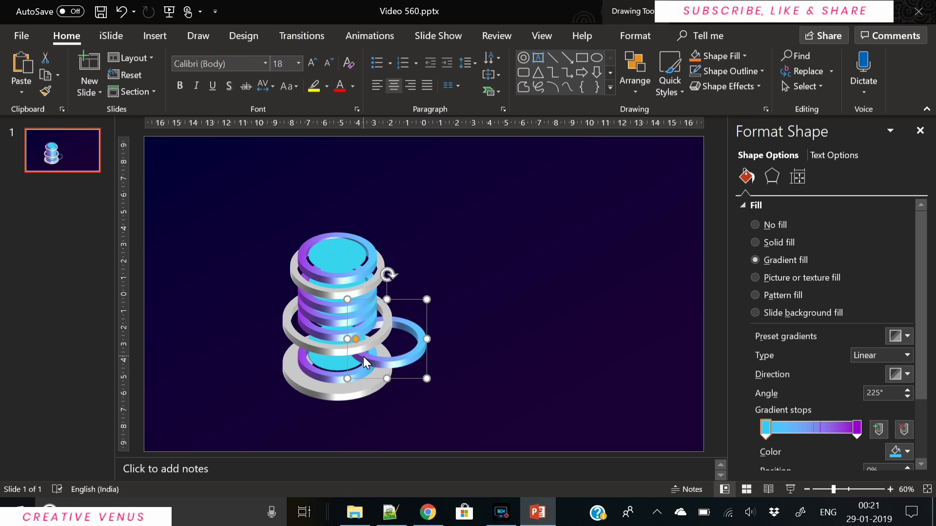
pyautogui.click(444, 370)
pyautogui.click(356, 393)
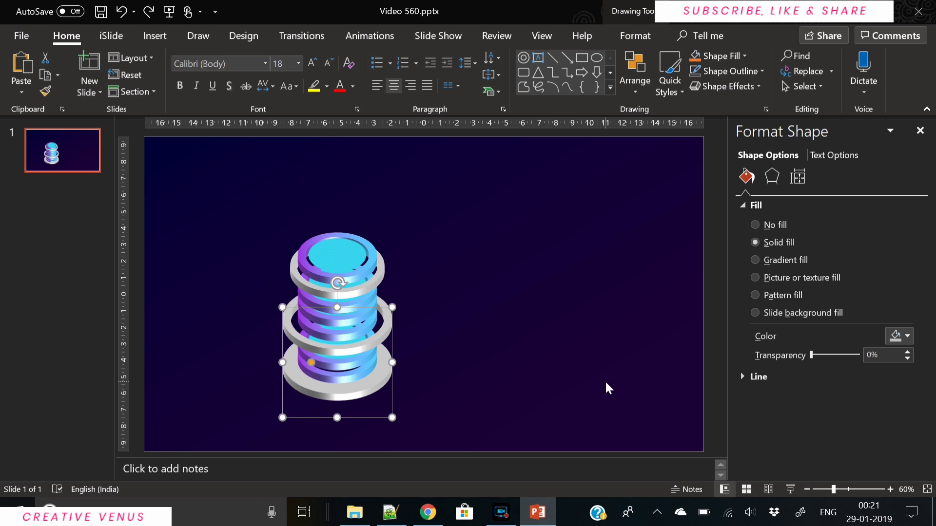
pyautogui.click(499, 348)
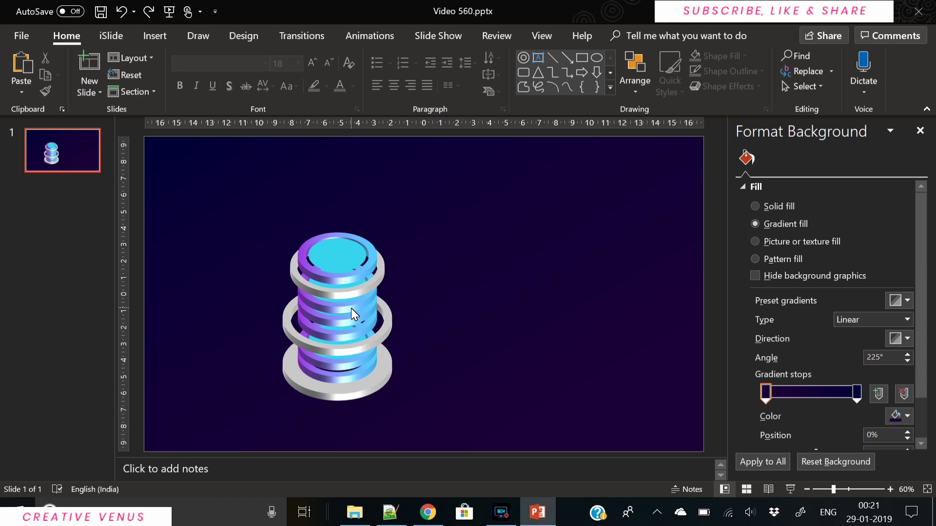
# Step: Increase the larger gradient cylinder piece's 3-D depth by five steps
pyautogui.click(333, 335)
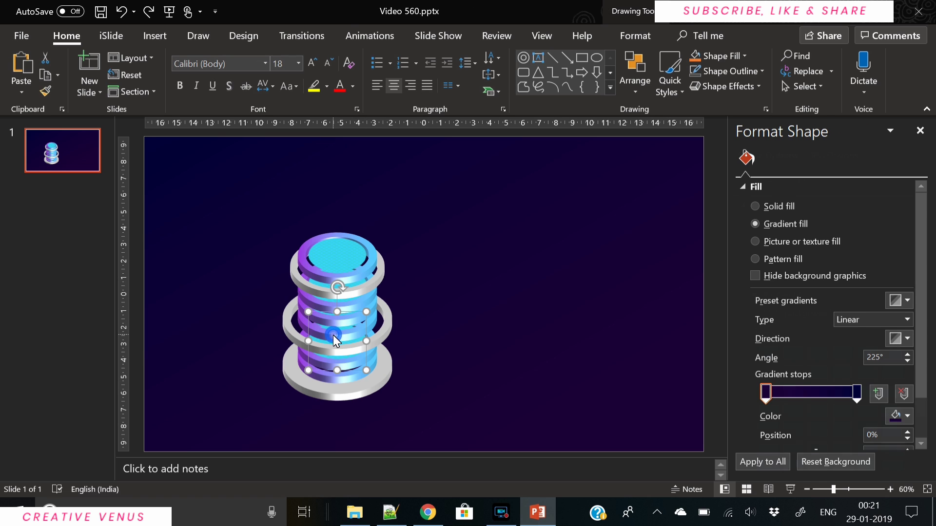
pyautogui.click(375, 326)
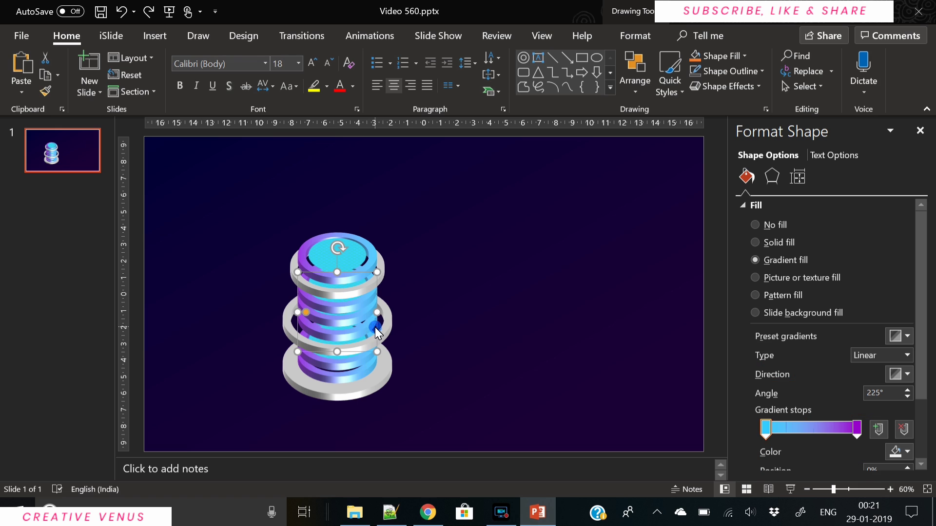
pyautogui.click(771, 176)
pyautogui.moveTo(925, 295); pyautogui.dragTo(925, 347)
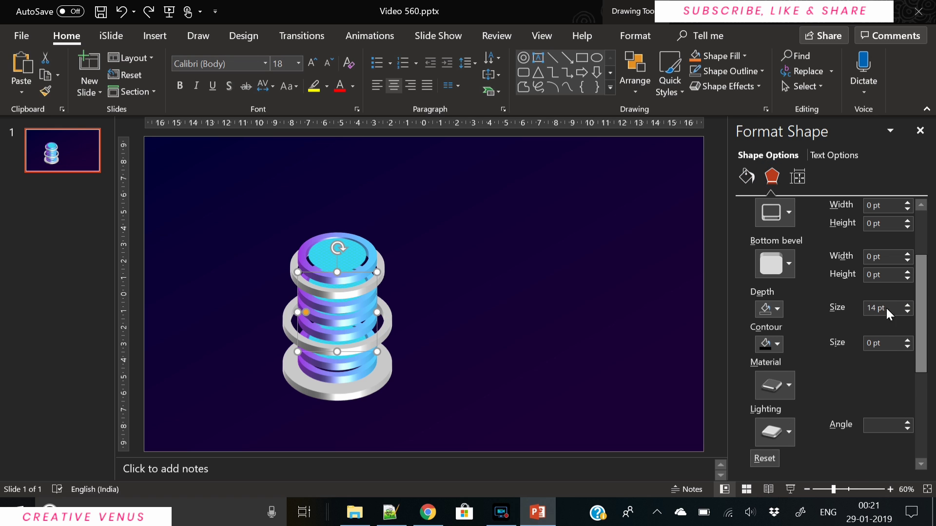
pyautogui.click(904, 305)
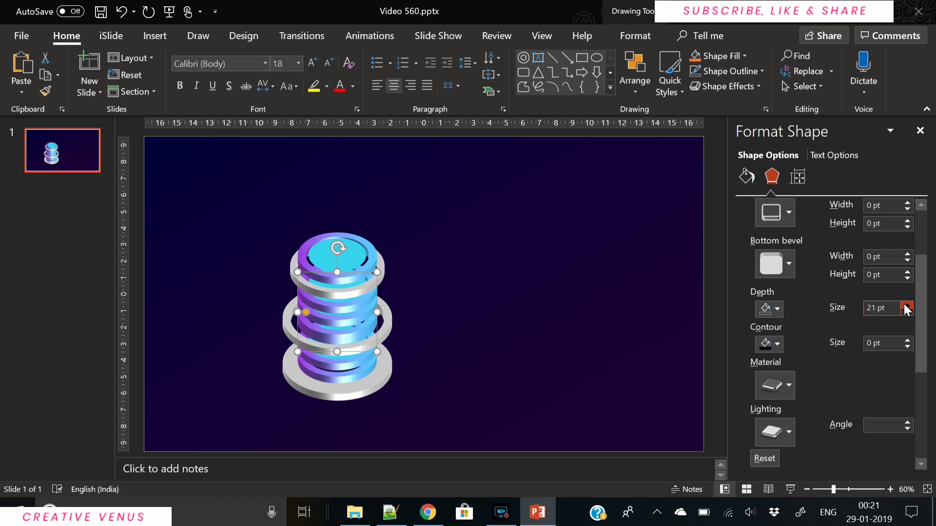
pyautogui.click(904, 305)
pyautogui.click(905, 304)
pyautogui.click(905, 305)
pyautogui.click(904, 305)
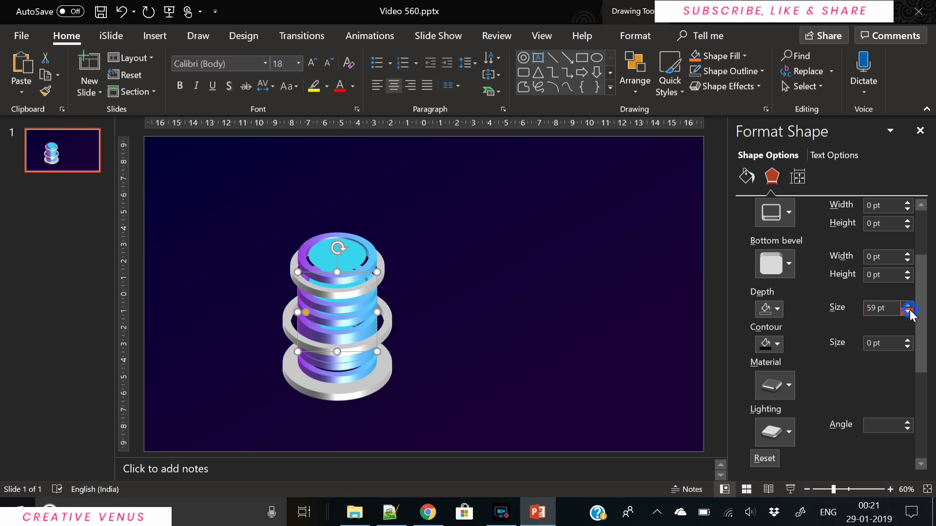
pyautogui.click(522, 411)
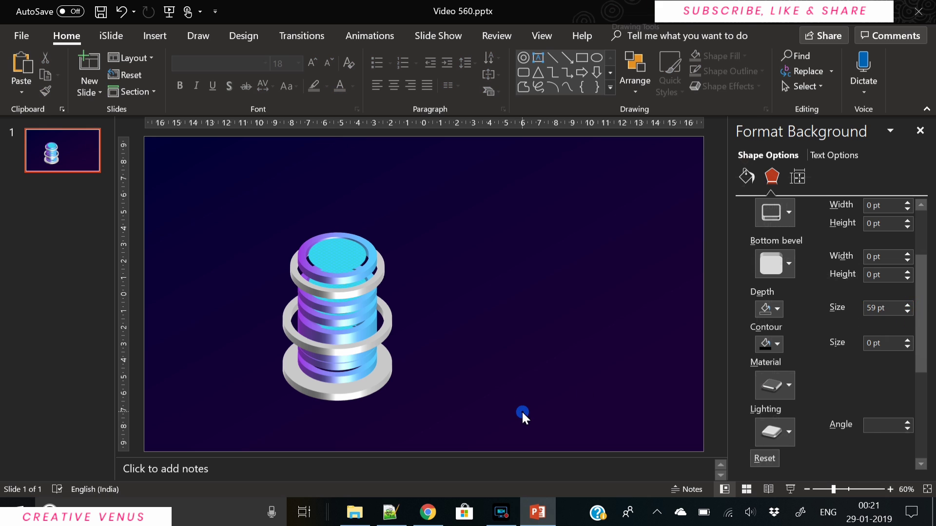
# Step: Raise another cylinder part's 3-D depth to about 33.5 pt
pyautogui.click(337, 323)
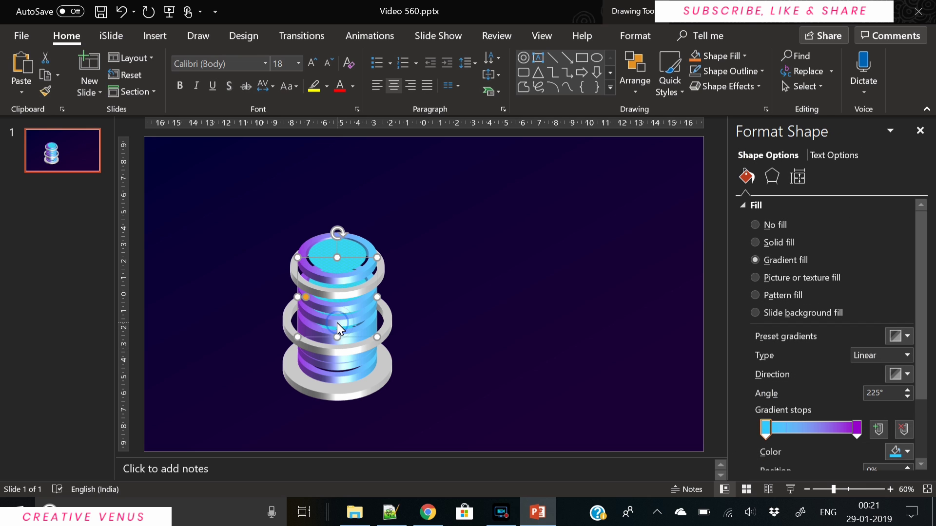
pyautogui.press('Delete')
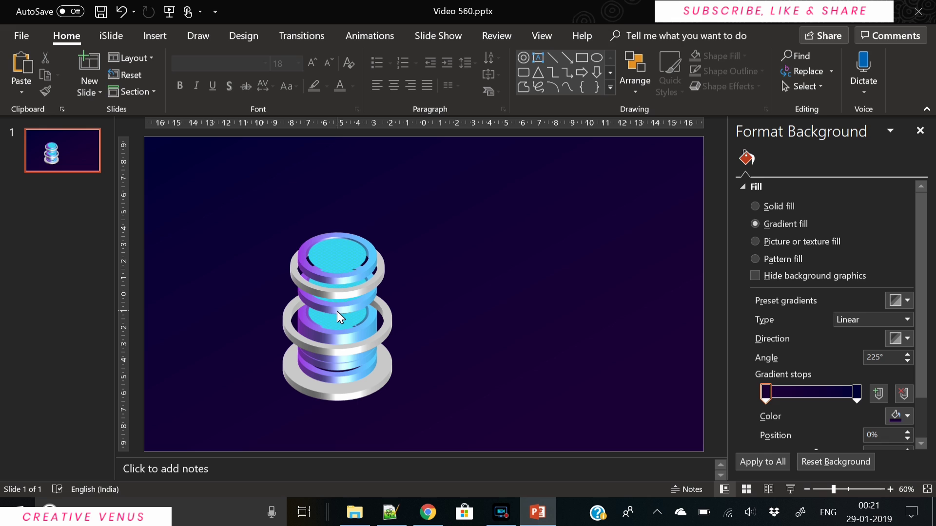
pyautogui.hotkey('ctrl', 'z')
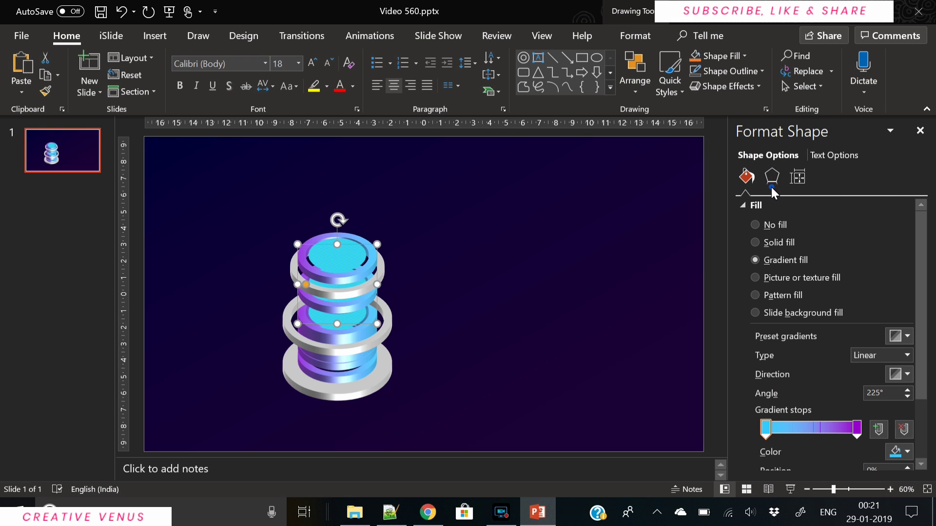
pyautogui.click(772, 177)
pyautogui.moveTo(920, 287); pyautogui.dragTo(923, 354)
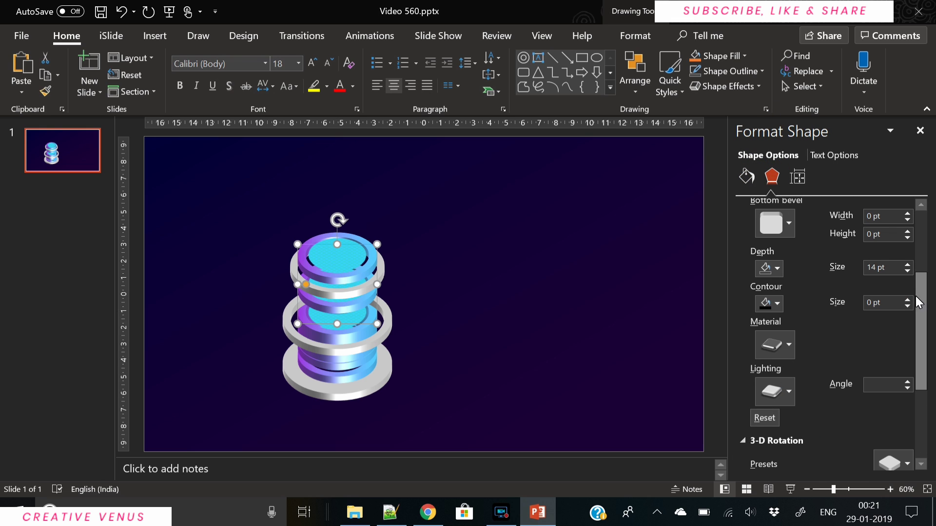
pyautogui.click(907, 265)
pyautogui.click(908, 265)
pyautogui.click(908, 265)
pyautogui.moveTo(908, 266); pyautogui.dragTo(908, 266)
# Step: Slightly reshape the larger cylinder body's curve, undoing and redoing the edit
pyautogui.click(376, 284)
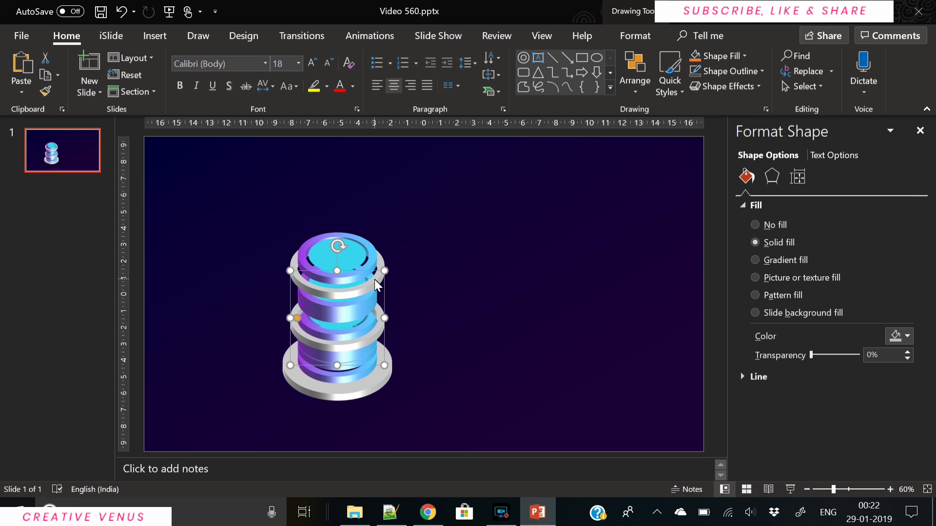
pyautogui.moveTo(298, 319); pyautogui.dragTo(302, 318)
pyautogui.hotkey('ctrl', 'z')
pyautogui.hotkey('ctrl', 'z')
pyautogui.hotkey('ctrl', 'z')
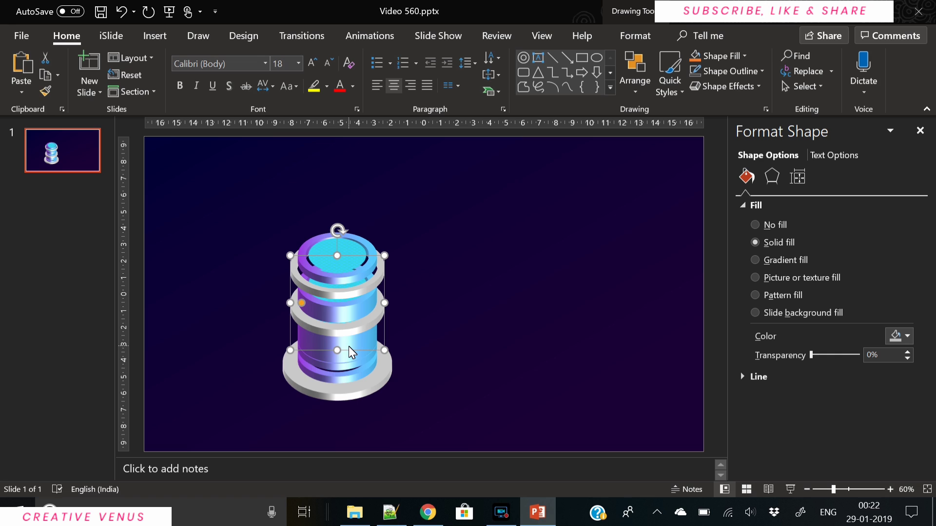
pyautogui.hotkey('ctrl', 'y')
pyautogui.hotkey('ctrl', 'y')
pyautogui.hotkey('ctrl', 'y')
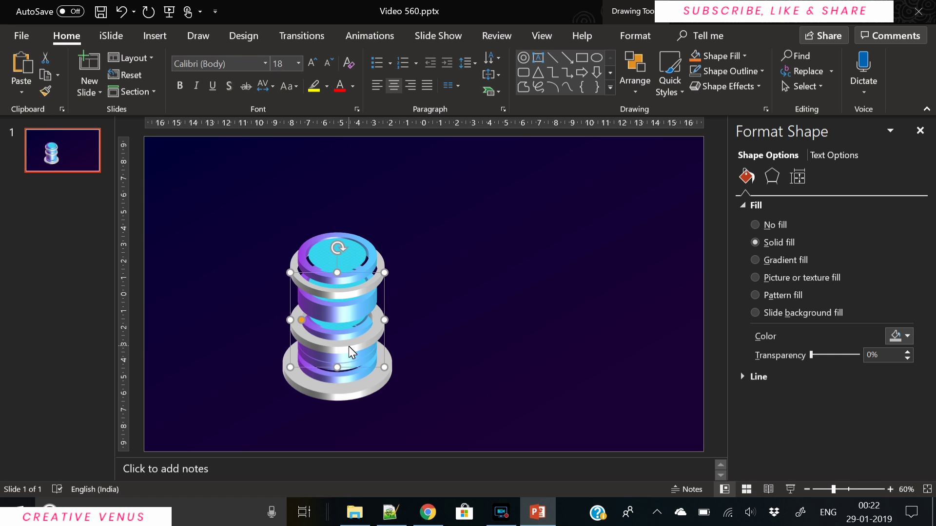
# Step: Nudge the inner part, larger body and lower ring upward into even alignment
pyautogui.click(349, 345)
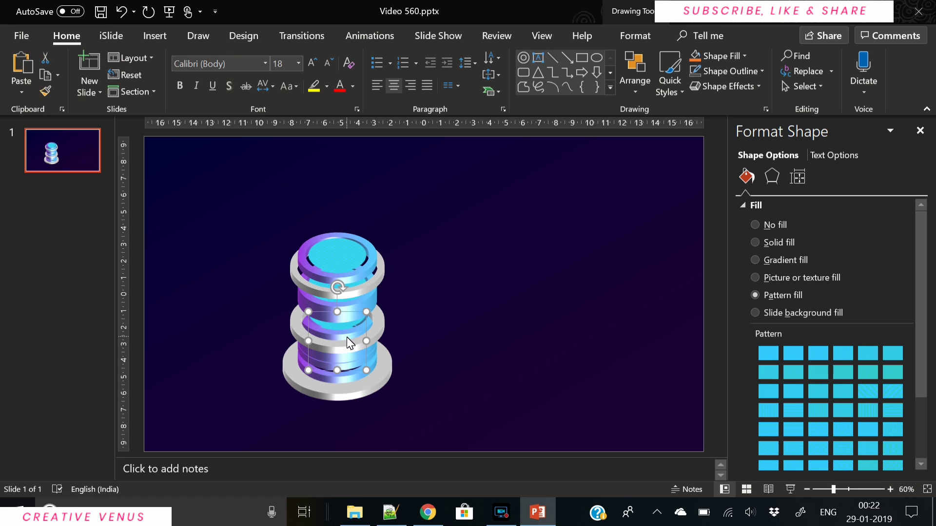
pyautogui.press('Up')
pyautogui.press('Down')
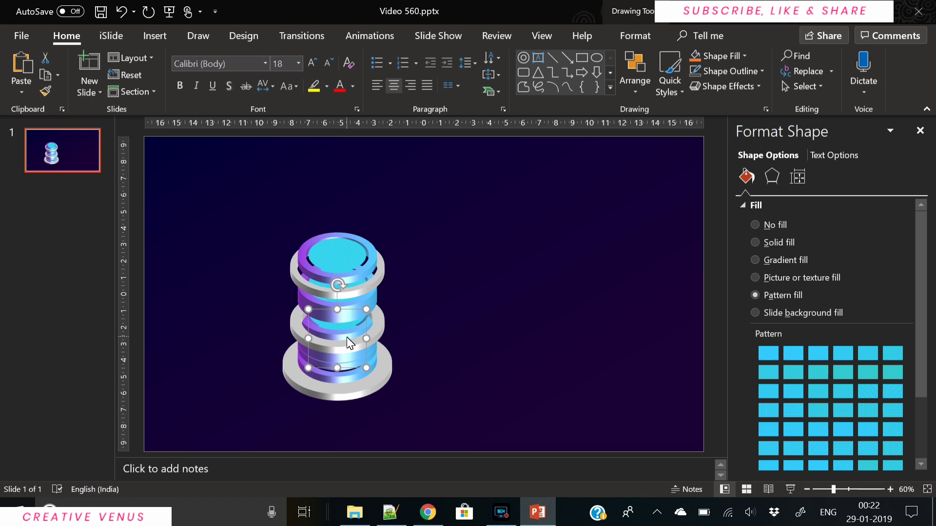
pyautogui.click(370, 324)
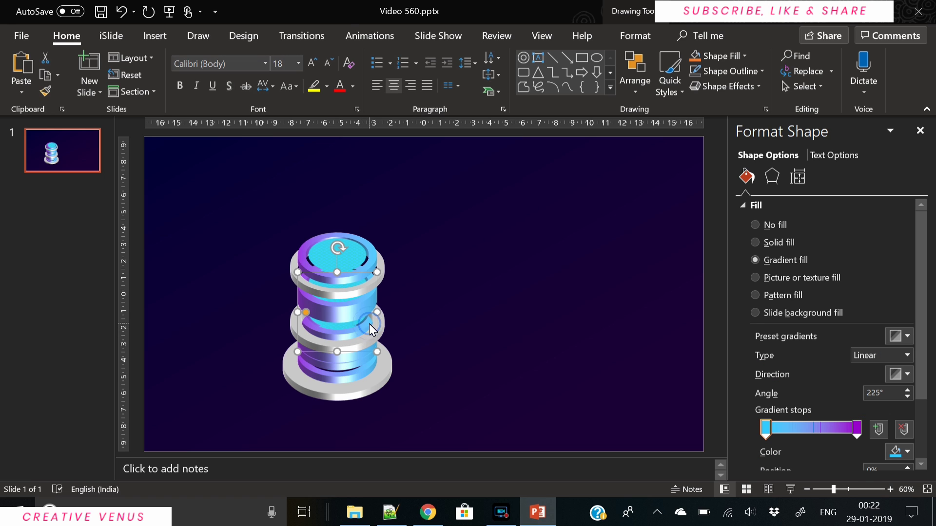
pyautogui.hotkey('ctrl', 'Up')
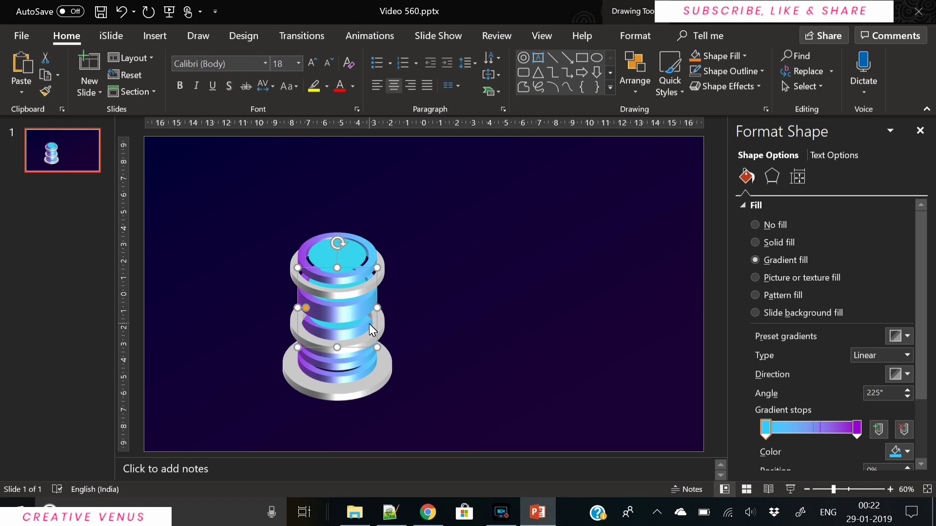
pyautogui.click(468, 342)
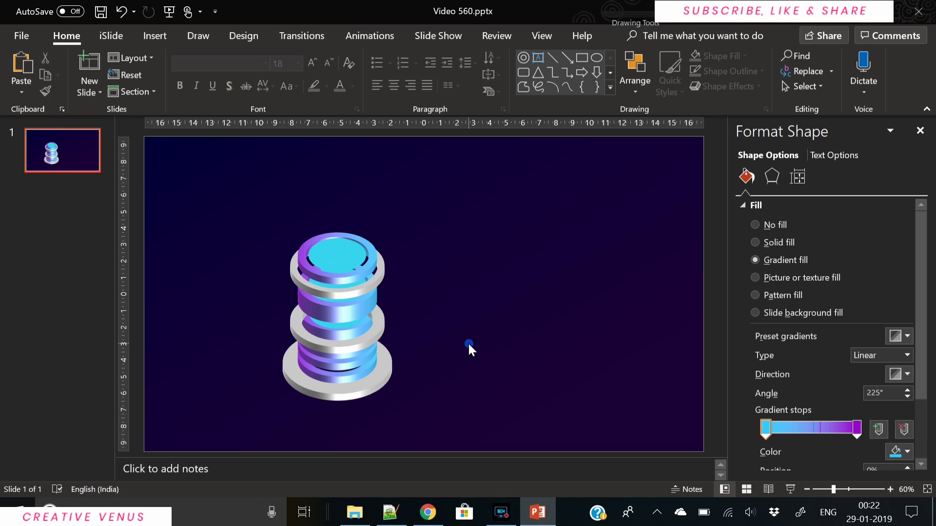
pyautogui.click(346, 347)
pyautogui.press('Up')
pyautogui.press('Up')
pyautogui.press('Up')
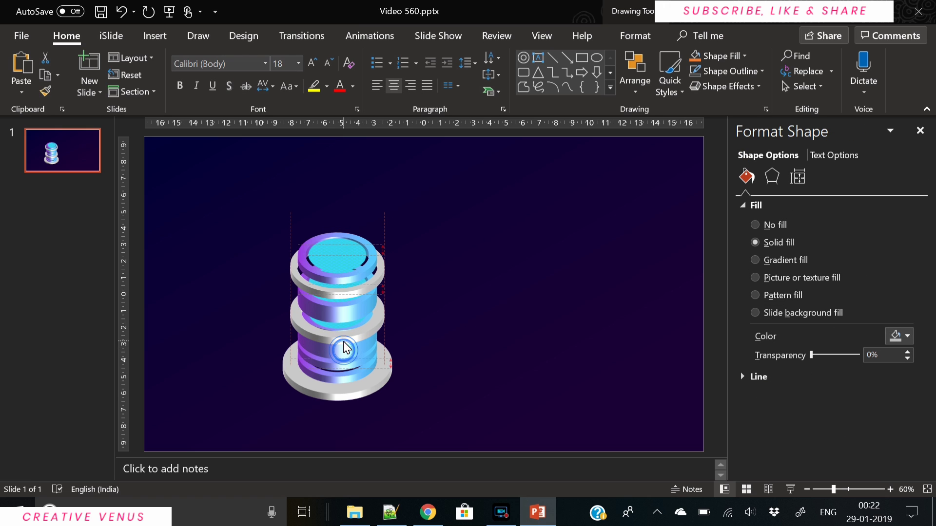
pyautogui.press('Up')
pyautogui.press('Up')
pyautogui.press('Up')
pyautogui.press('Up')
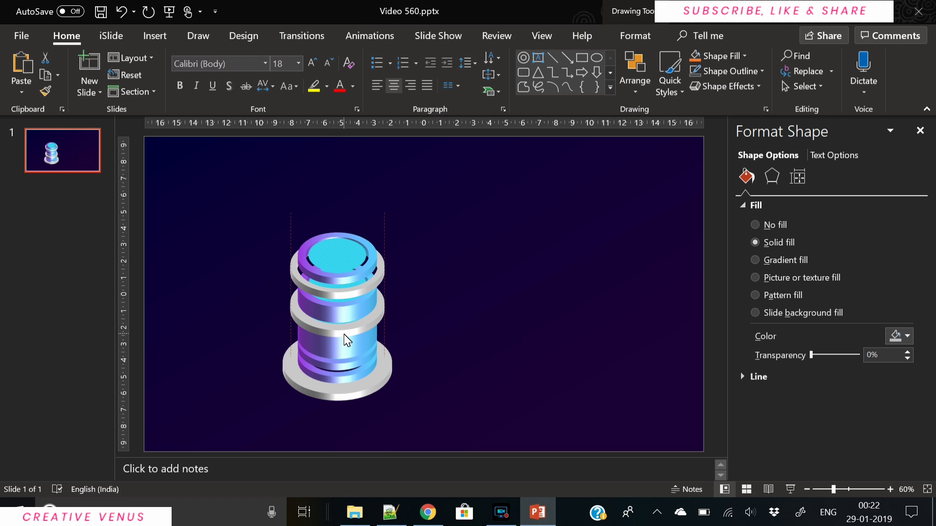
pyautogui.click(300, 400)
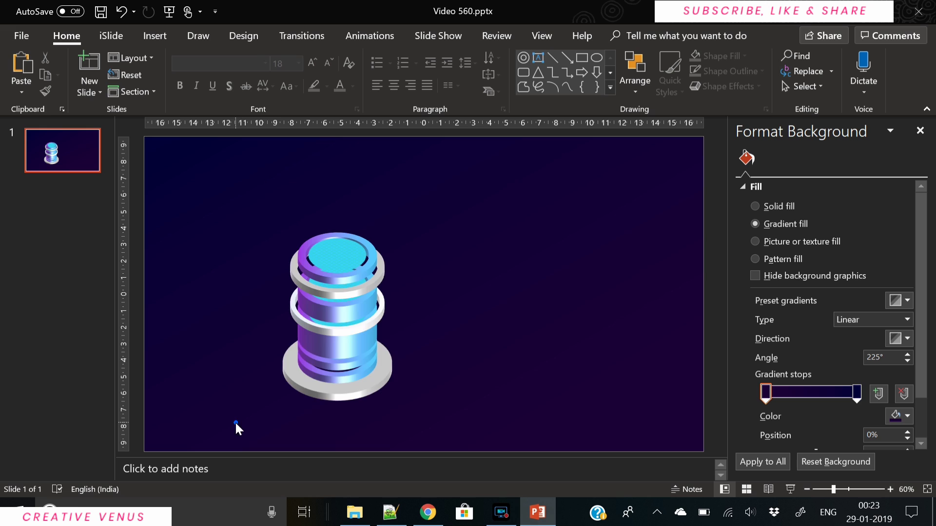
# Step: Group all cylinder shapes with Ctrl+G and shrink the group
pyautogui.moveTo(235, 421); pyautogui.dragTo(470, 183)
pyautogui.hotkey('ctrl', 'g')
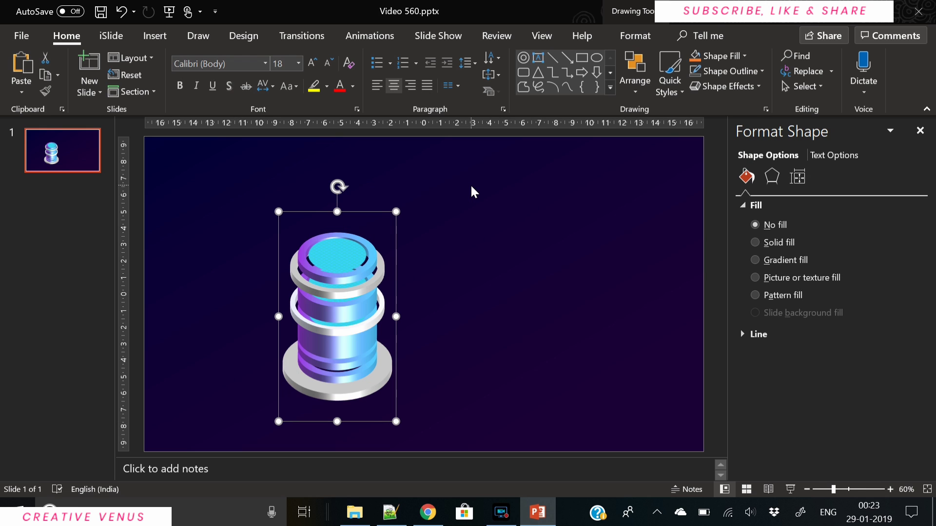
pyautogui.moveTo(396, 212); pyautogui.dragTo(379, 235)
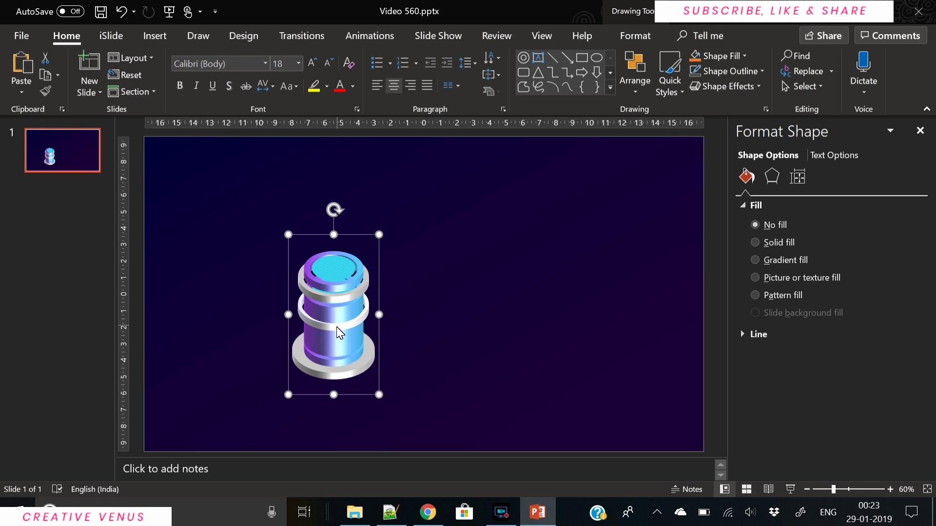
# Step: Move one inner shape down within the group and reduce its 3-D depth
pyautogui.click(333, 349)
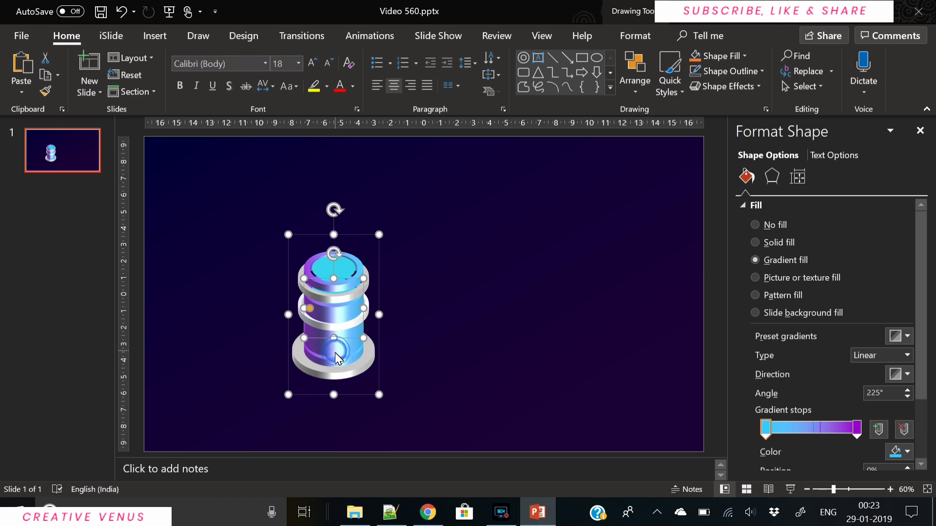
pyautogui.press('Down')
pyautogui.press('Down')
pyautogui.press('Down')
pyautogui.press('Down')
pyautogui.press('Down')
pyautogui.press('Down')
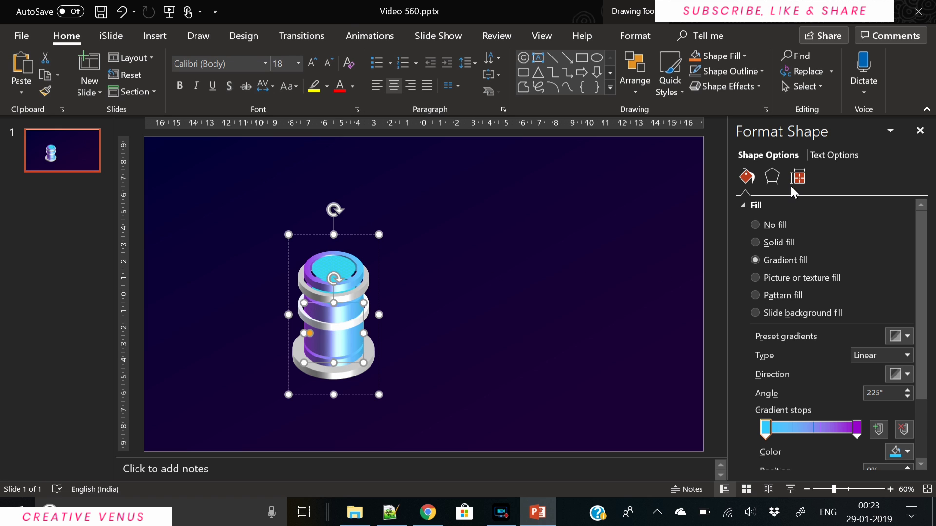
pyautogui.click(772, 177)
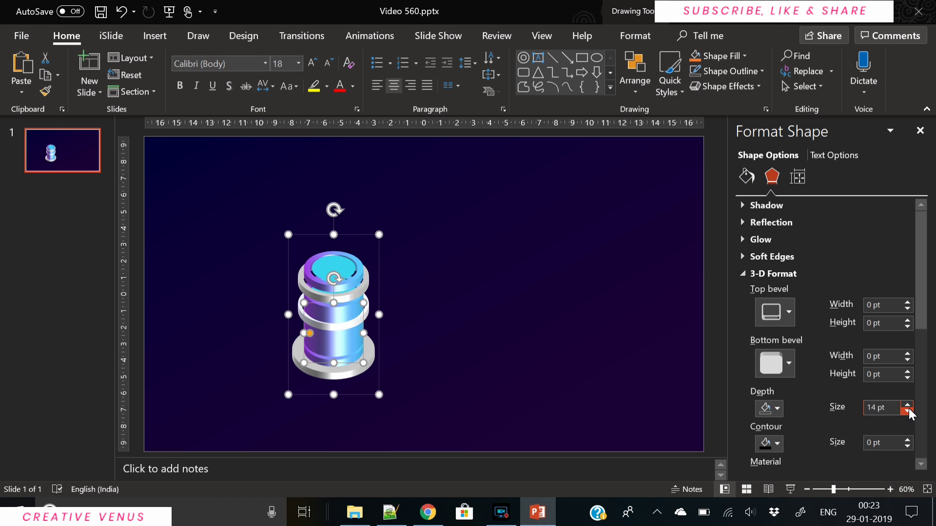
pyautogui.click(907, 411)
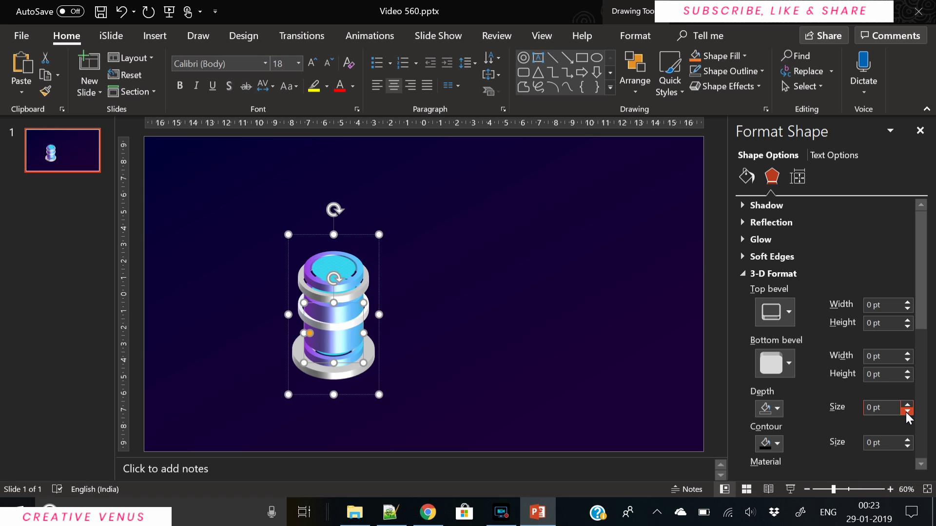
# Step: Lower another inner part's 3-D depth to 7.5 pt, then raise it past 13 pt
pyautogui.click(339, 338)
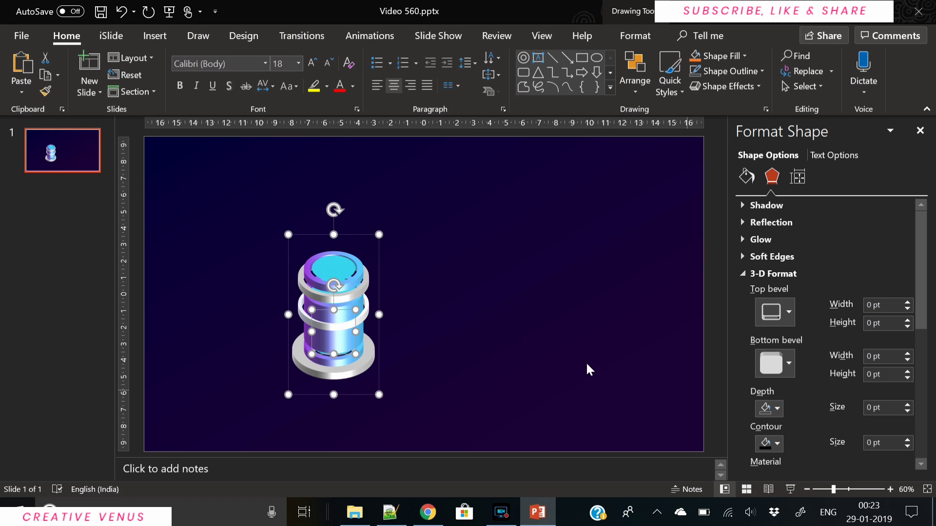
pyautogui.click(361, 333)
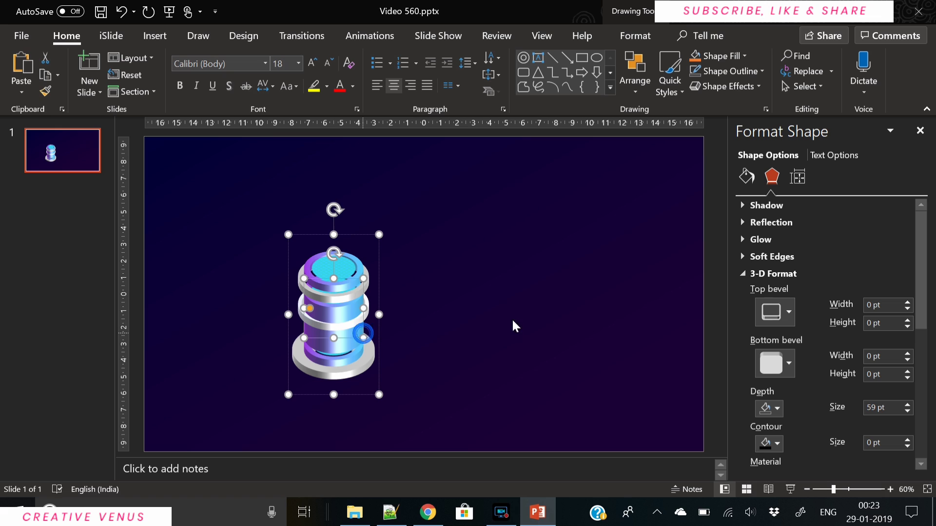
pyautogui.click(347, 347)
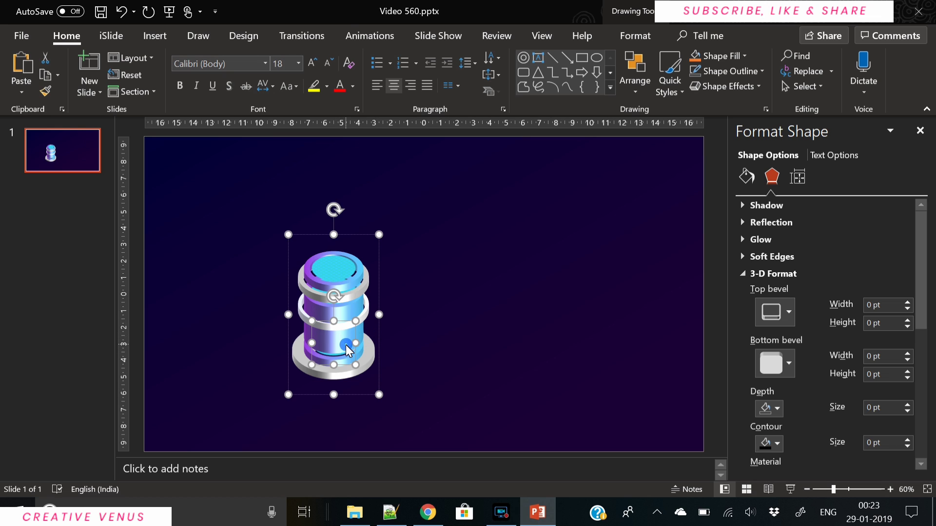
pyautogui.click(362, 343)
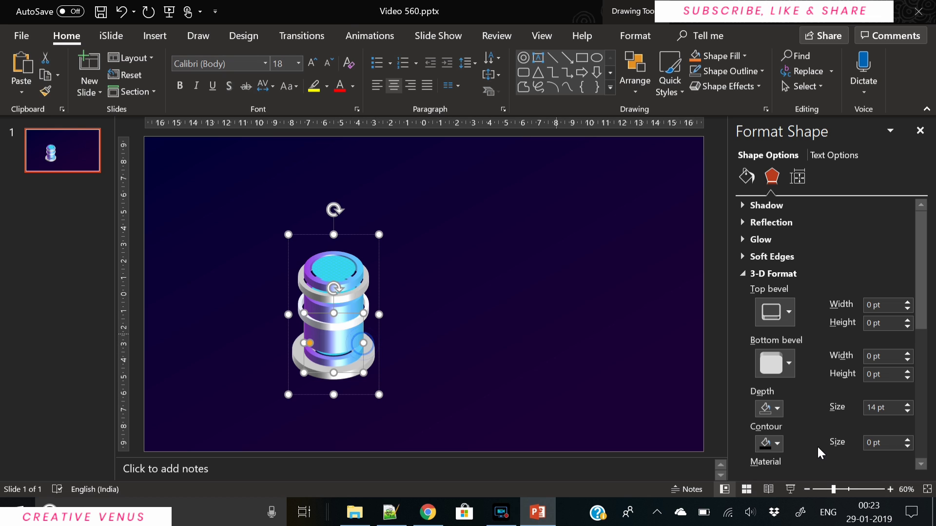
pyautogui.click(907, 412)
pyautogui.click(907, 411)
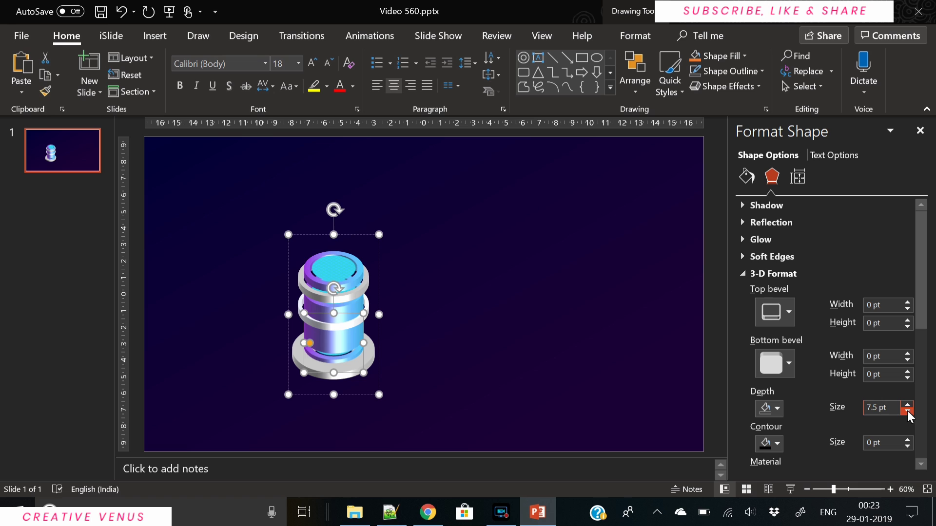
pyautogui.click(908, 404)
pyautogui.click(908, 405)
pyautogui.click(908, 404)
pyautogui.click(908, 404)
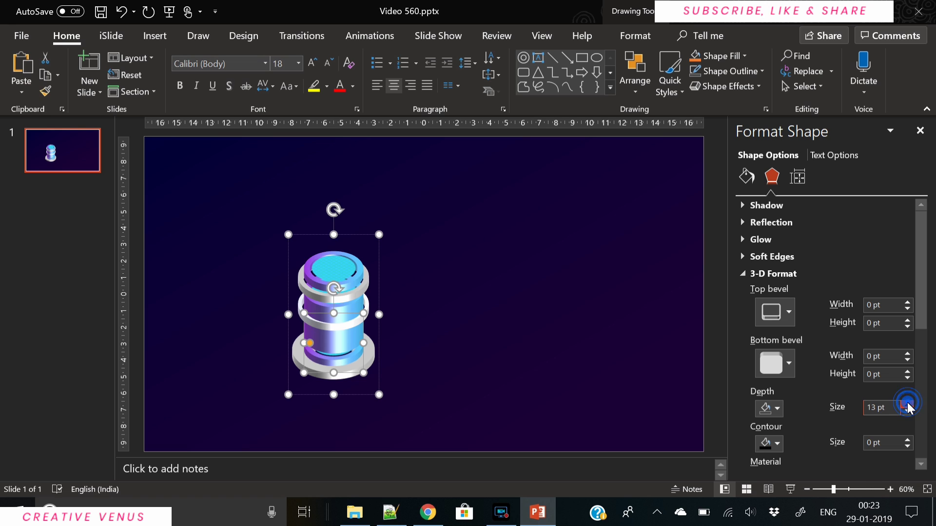
pyautogui.click(907, 404)
# Step: Reduce a different inner part's 3-D depth from 54.5 pt down to 42 pt
pyautogui.click(347, 338)
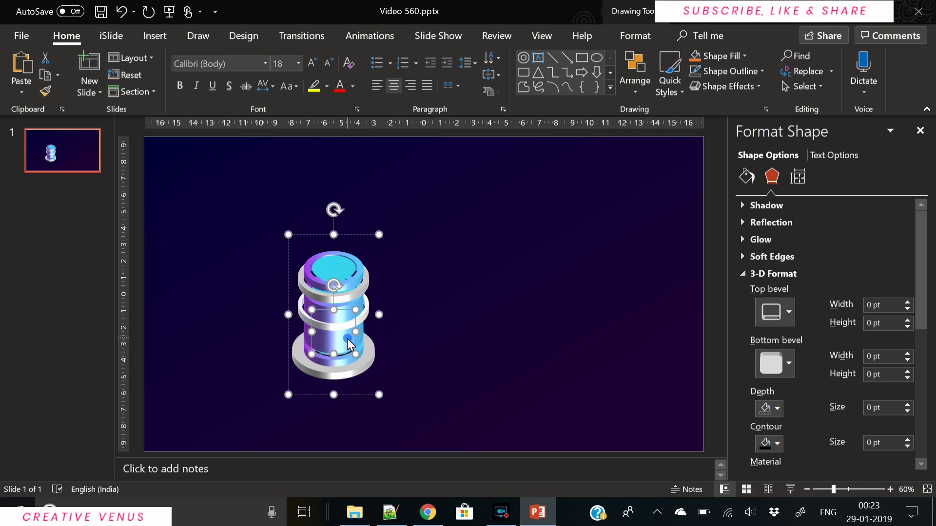
pyautogui.click(364, 331)
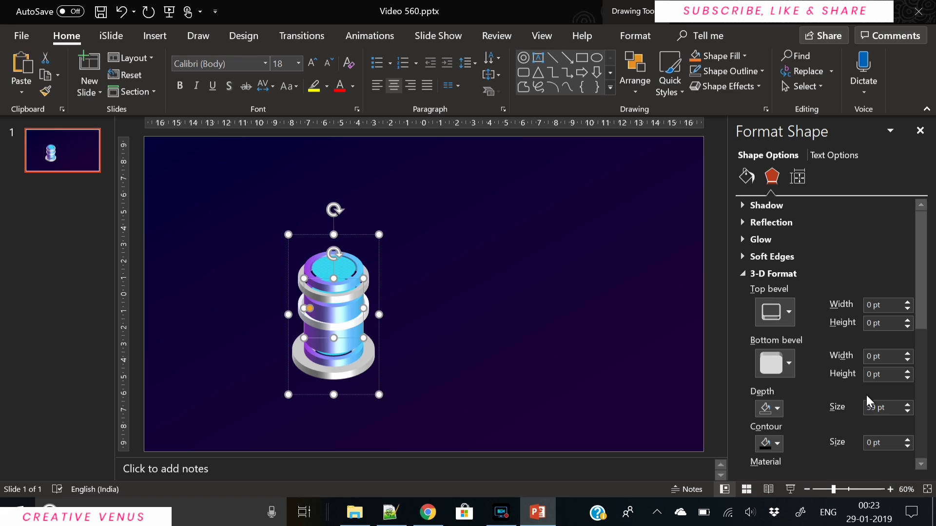
pyautogui.click(908, 412)
pyautogui.click(908, 412)
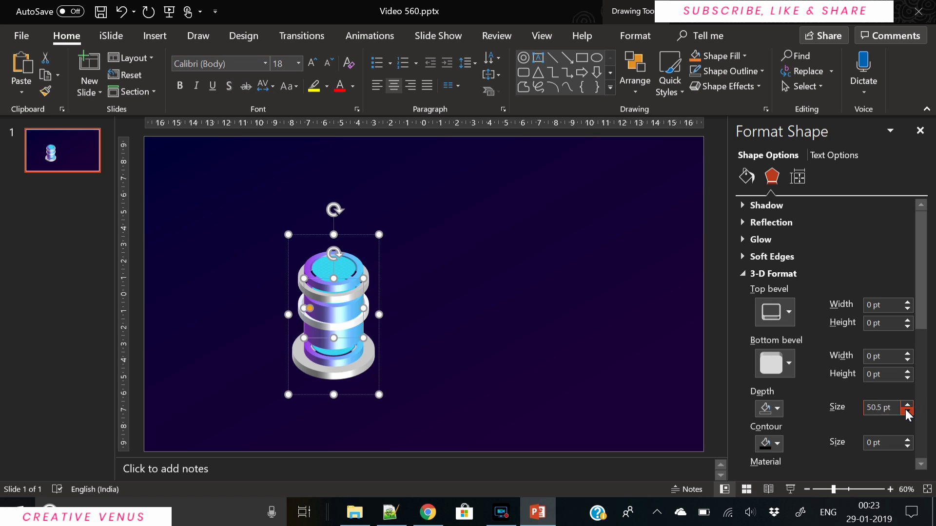
pyautogui.click(908, 412)
pyautogui.click(907, 412)
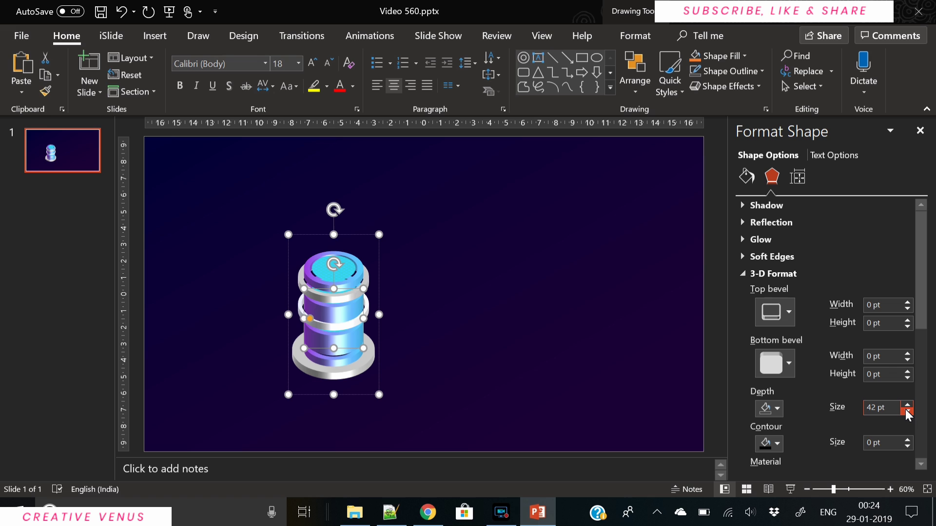
pyautogui.click(547, 373)
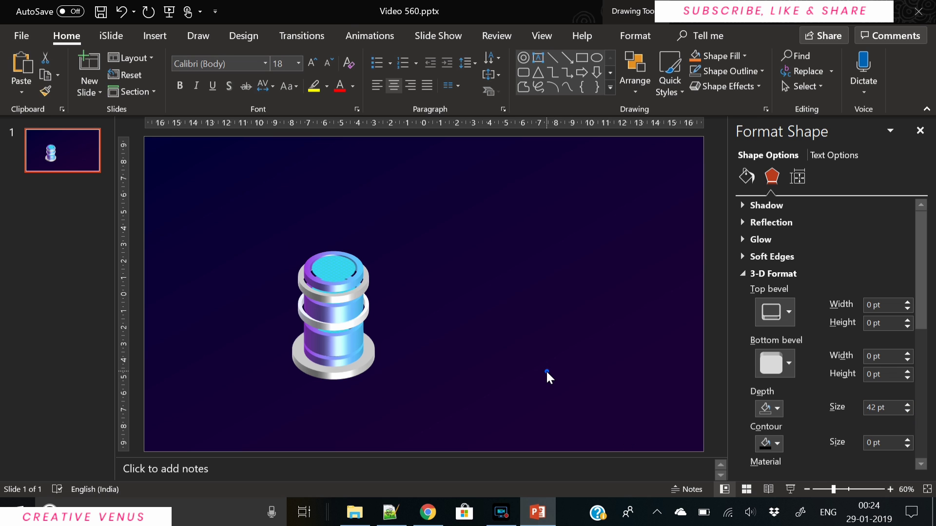
# Step: Make a cylinder part's cyan gradient stop 23% transparent, then select the purple stop
pyautogui.click(340, 349)
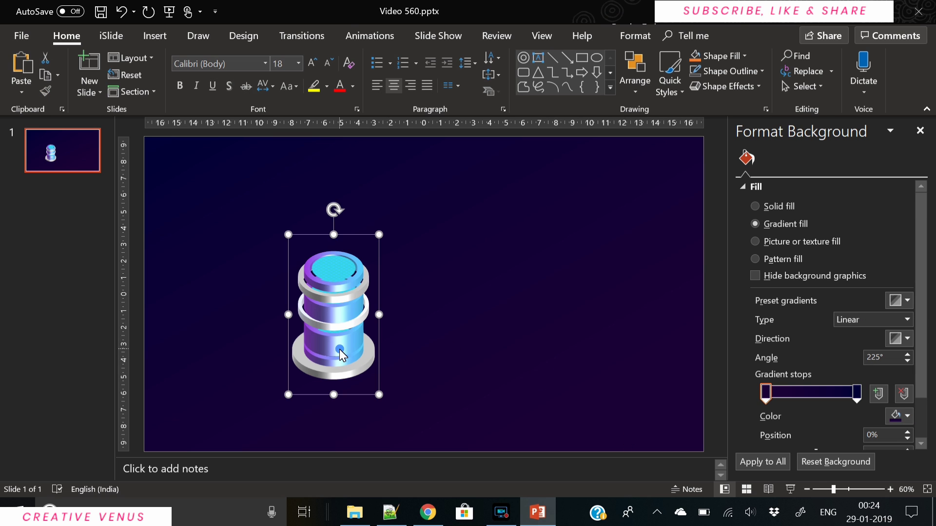
pyautogui.click(349, 312)
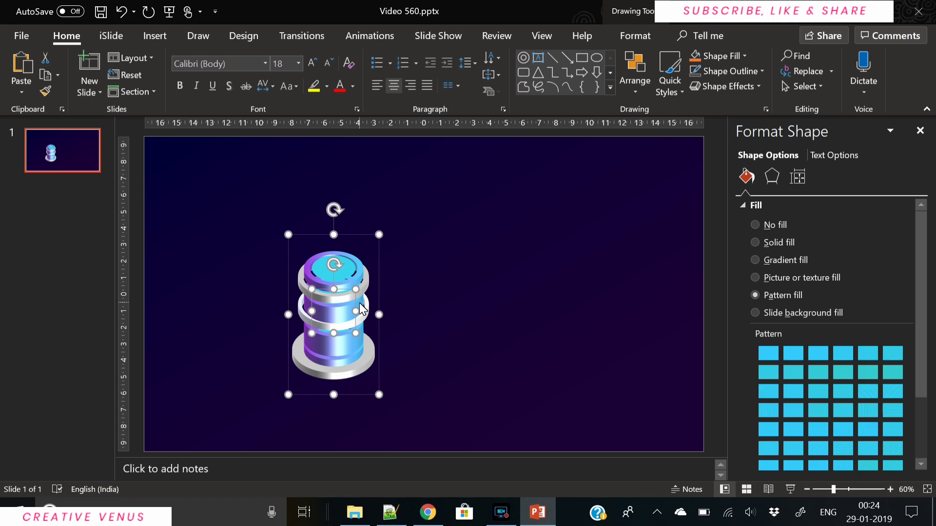
pyautogui.click(359, 303)
pyautogui.scroll(-1, 930, 390)
pyautogui.scroll(-1, 930, 390)
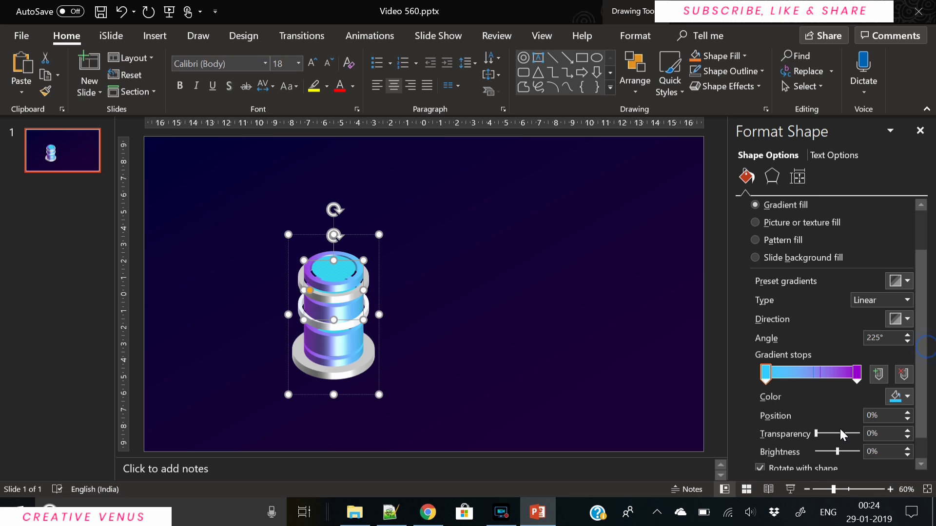
pyautogui.moveTo(817, 436)
pyautogui.mouseDown()
pyautogui.moveTo(831, 434)
pyautogui.moveTo(816, 436)
pyautogui.mouseUp()
pyautogui.click(857, 379)
pyautogui.click(815, 436)
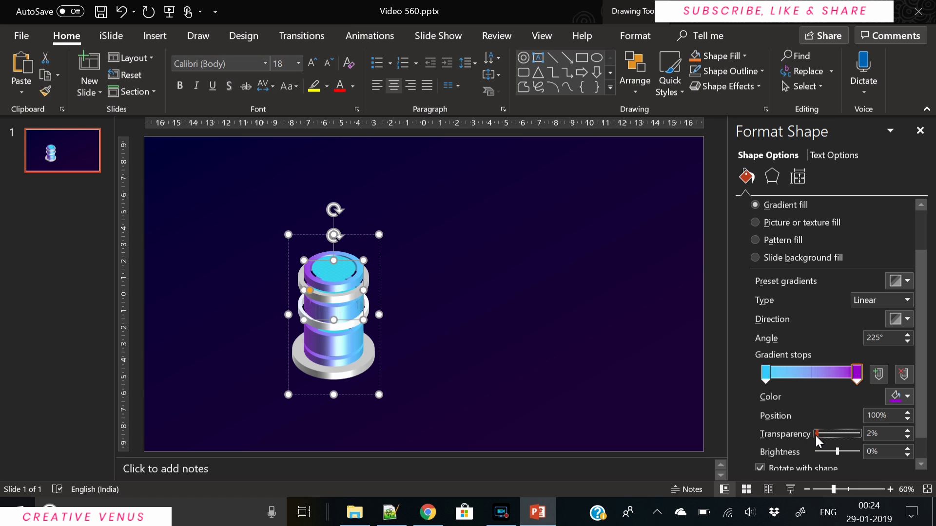
# Step: Draw a tall rectangle rising straight up from the cylinder's top
pyautogui.click(516, 348)
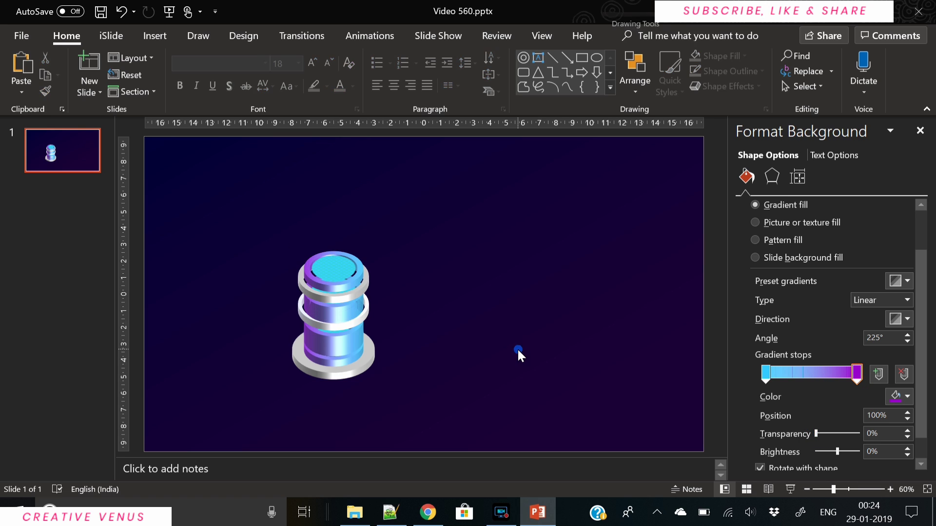
pyautogui.click(155, 36)
pyautogui.click(247, 90)
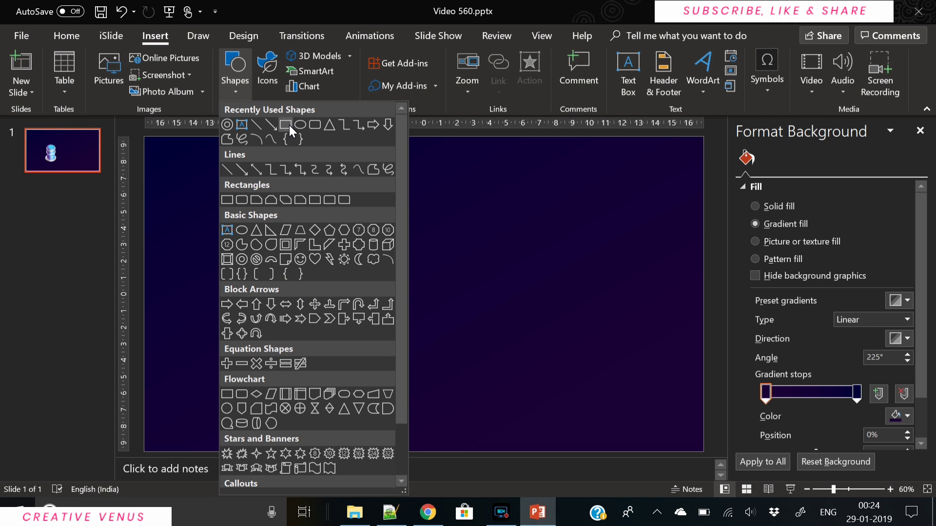
pyautogui.click(289, 125)
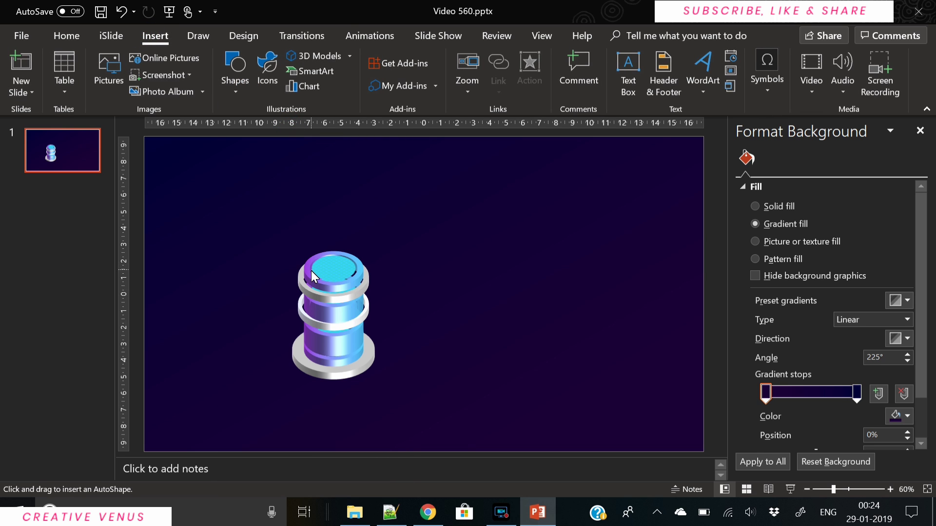
pyautogui.moveTo(313, 268)
pyautogui.mouseDown()
pyautogui.moveTo(353, 203)
pyautogui.moveTo(354, 186)
pyautogui.moveTo(333, 163)
pyautogui.mouseUp()
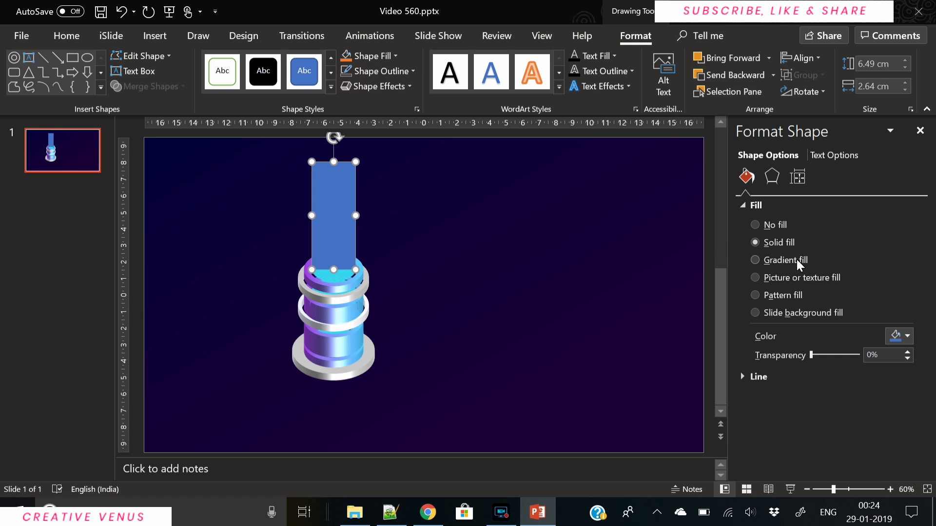
# Step: Give the rectangle a 90° vertical gradient fill
pyautogui.click(798, 260)
pyautogui.click(908, 374)
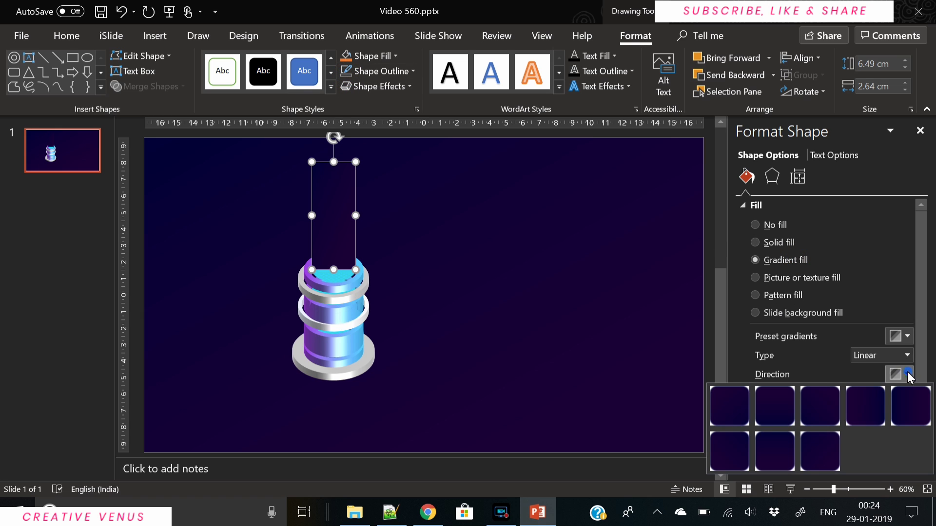
pyautogui.click(781, 411)
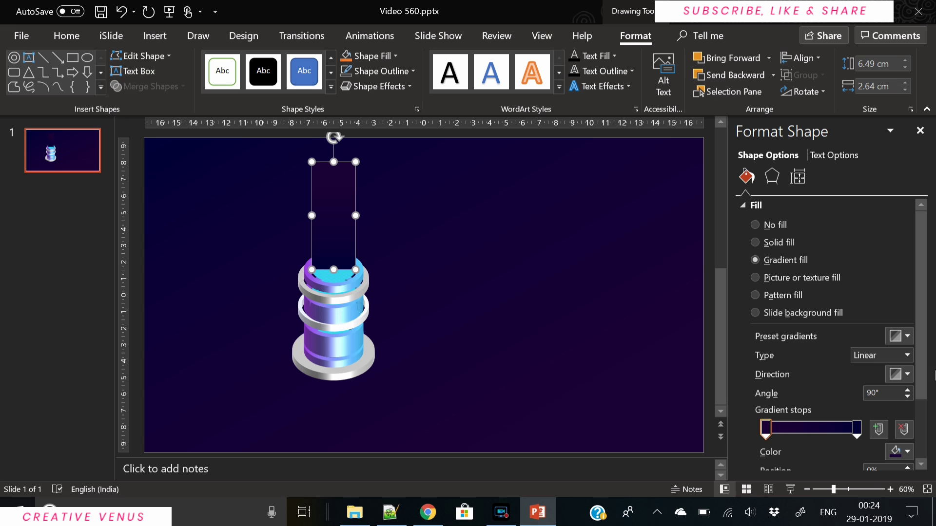
pyautogui.scroll(-3, 805, 400)
pyautogui.click(907, 369)
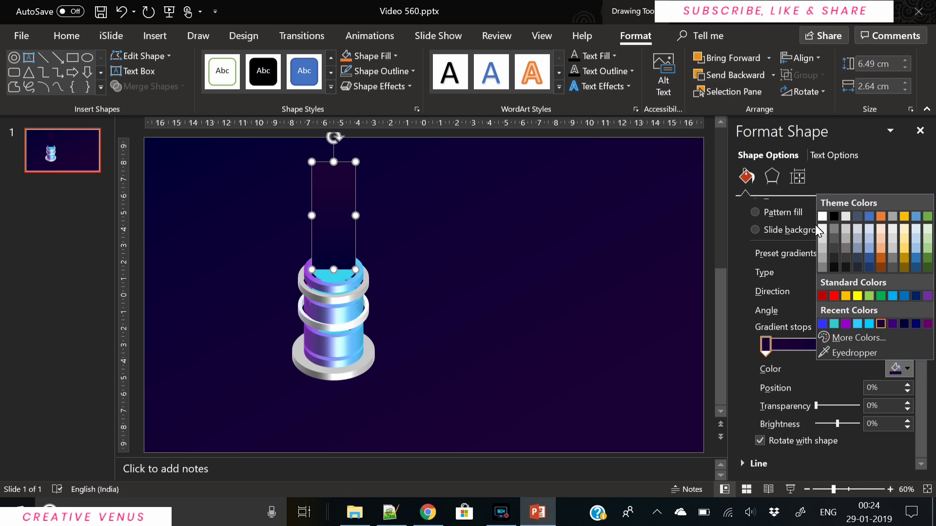
pyautogui.click(821, 216)
# Step: Make both gradient stops light cyan, with the first fully transparent at 26% position
pyautogui.click(856, 345)
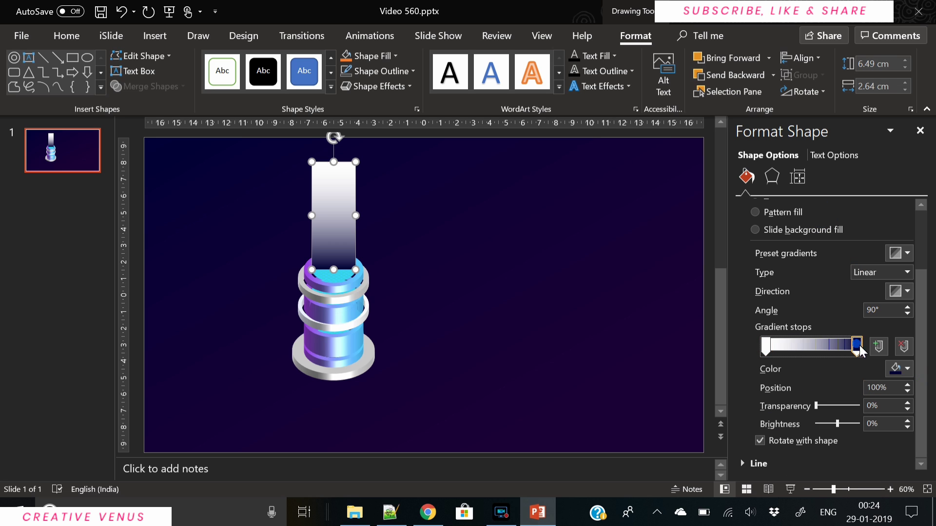
pyautogui.click(907, 369)
pyautogui.click(870, 324)
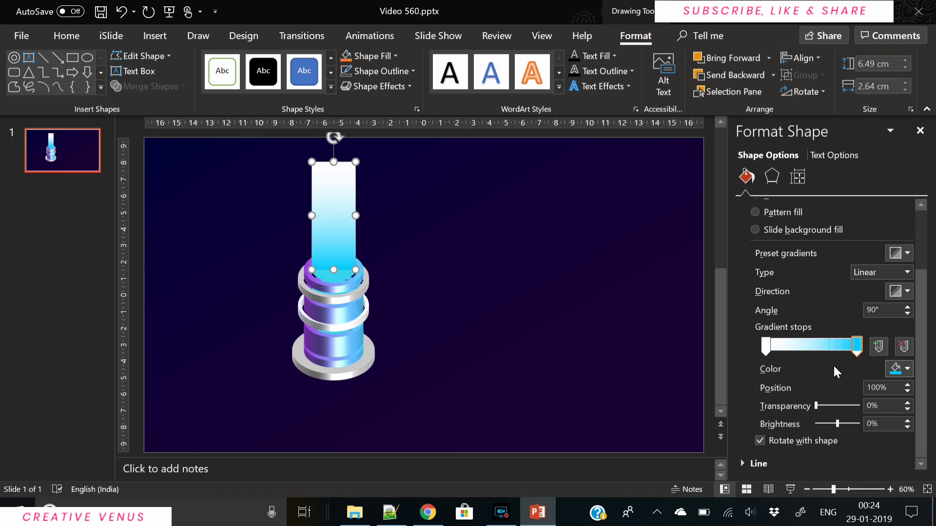
pyautogui.click(766, 347)
pyautogui.click(907, 369)
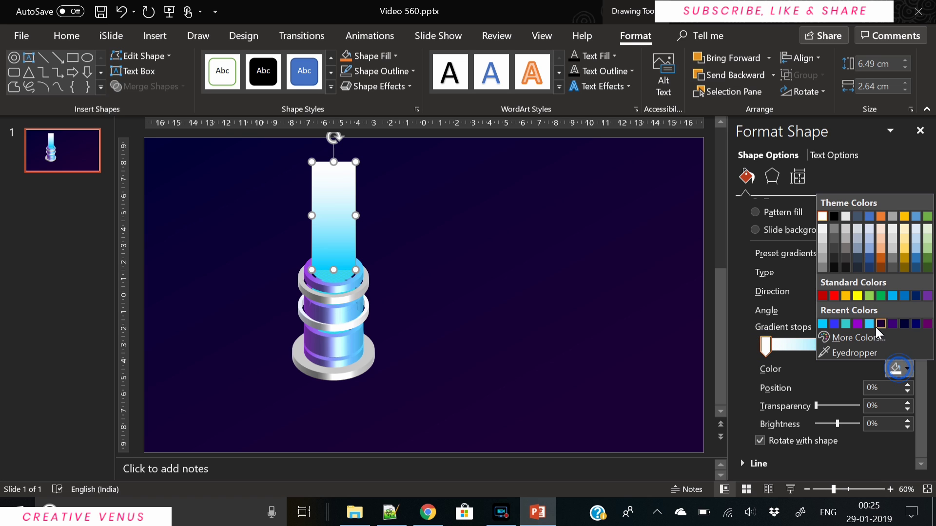
pyautogui.click(869, 323)
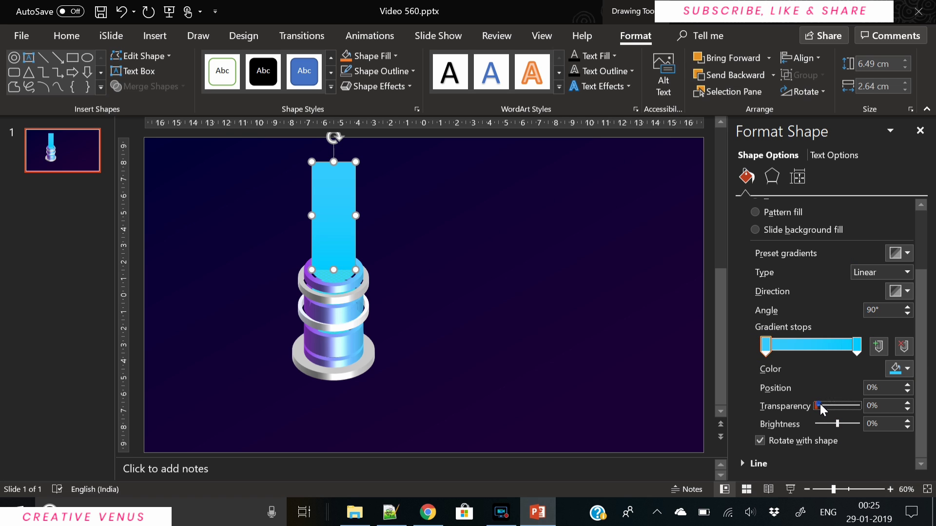
pyautogui.moveTo(816, 405); pyautogui.dragTo(859, 405)
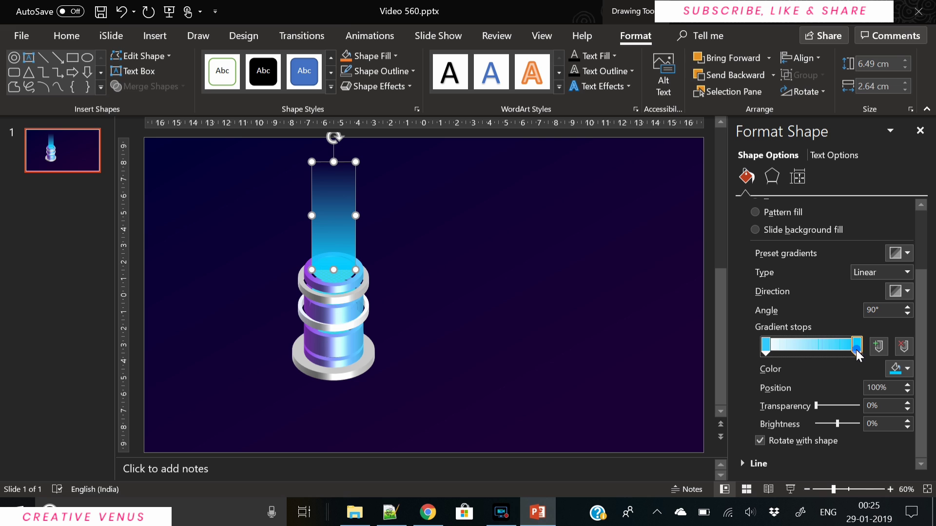
pyautogui.moveTo(765, 346); pyautogui.dragTo(788, 348)
pyautogui.click(497, 349)
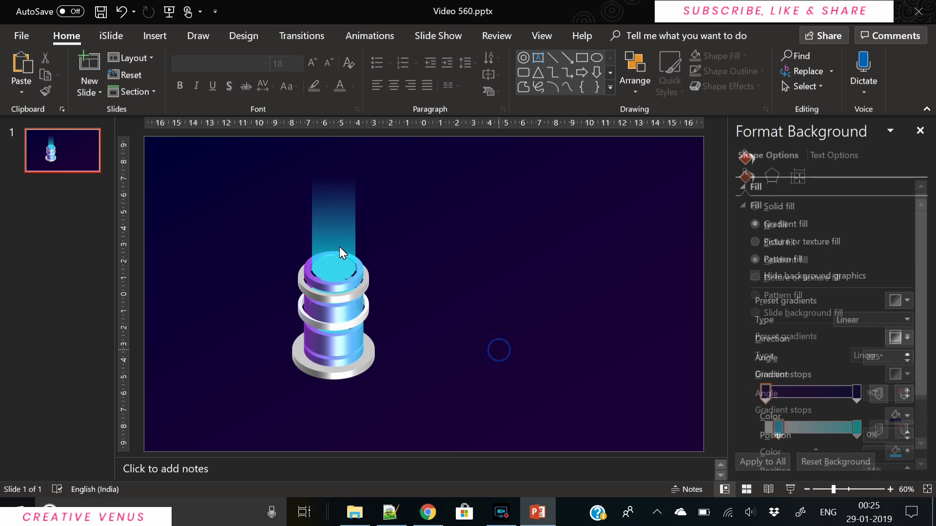
pyautogui.click(336, 241)
# Step: Duplicate the beam, flip the copy vertically and place it below the cylinder
pyautogui.hotkey('ctrl', 'd')
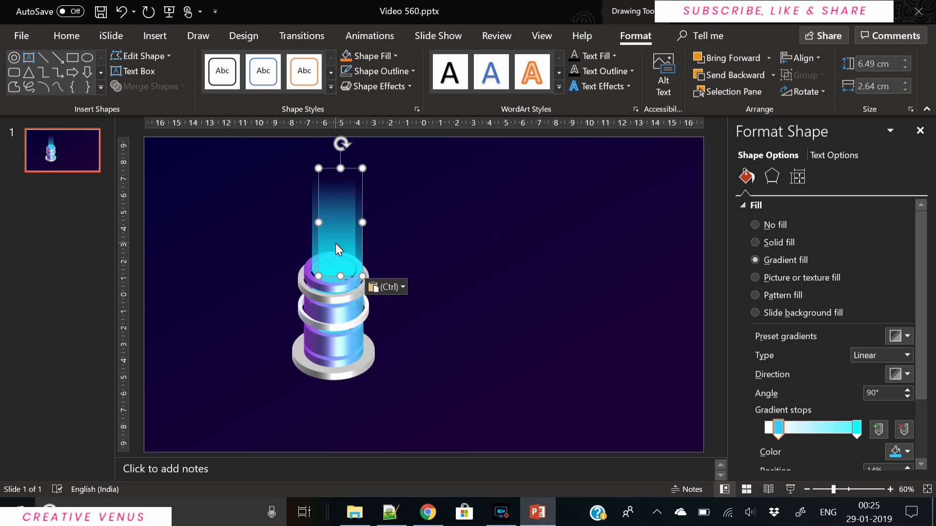
pyautogui.moveTo(339, 235); pyautogui.dragTo(428, 249)
pyautogui.click(804, 92)
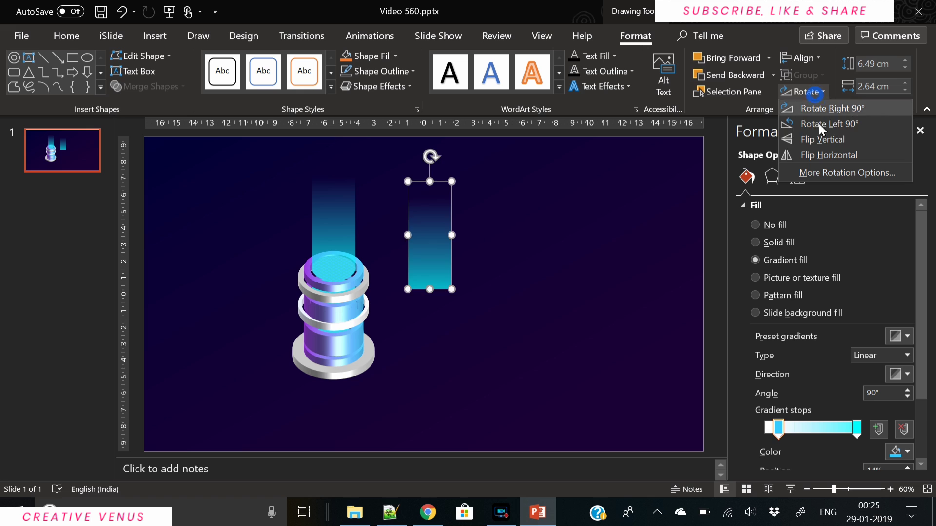
pyautogui.click(823, 138)
pyautogui.moveTo(441, 215); pyautogui.dragTo(339, 393)
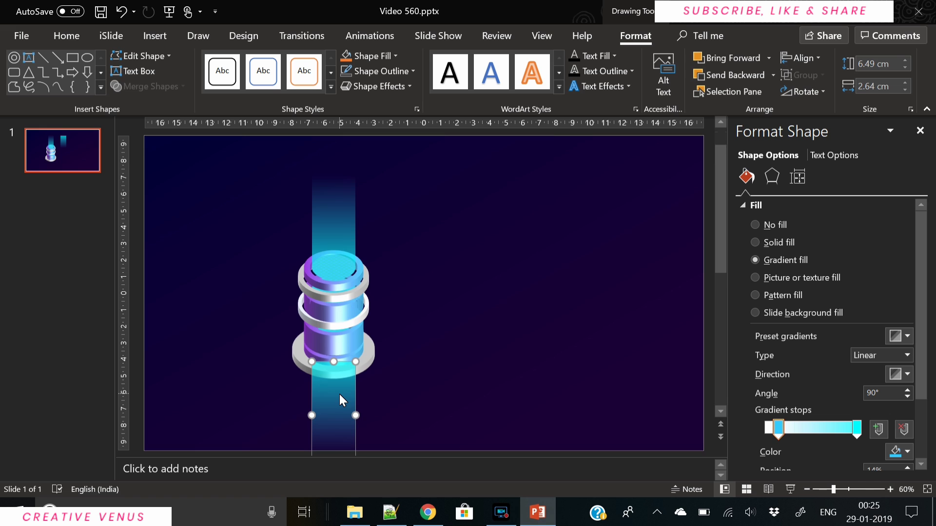
# Step: Send the lower beam to back and shift the whole artwork slightly up
pyautogui.rightClick(339, 394)
pyautogui.click(393, 220)
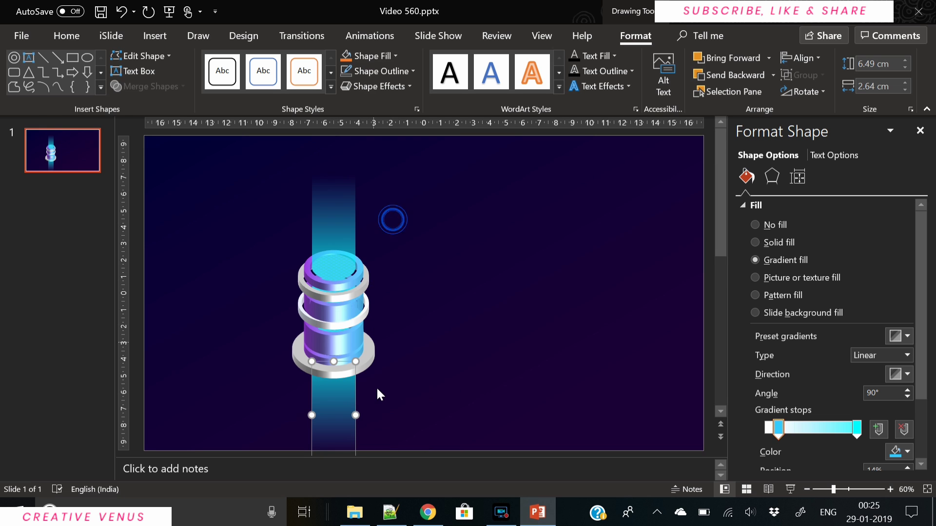
pyautogui.click(376, 387)
pyautogui.hotkey('ctrl', 'a')
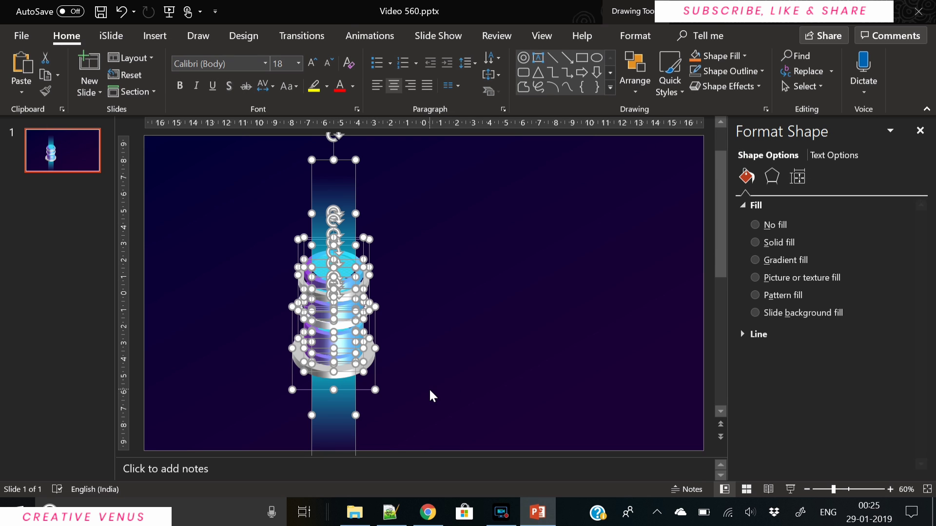
pyautogui.hotkey('ctrl', 'z')
pyautogui.hotkey('ctrl', 'z')
pyautogui.hotkey('ctrl', 'z')
pyautogui.hotkey('ctrl', 'z')
pyautogui.hotkey('ctrl', 'z')
pyautogui.hotkey('ctrl', 'z')
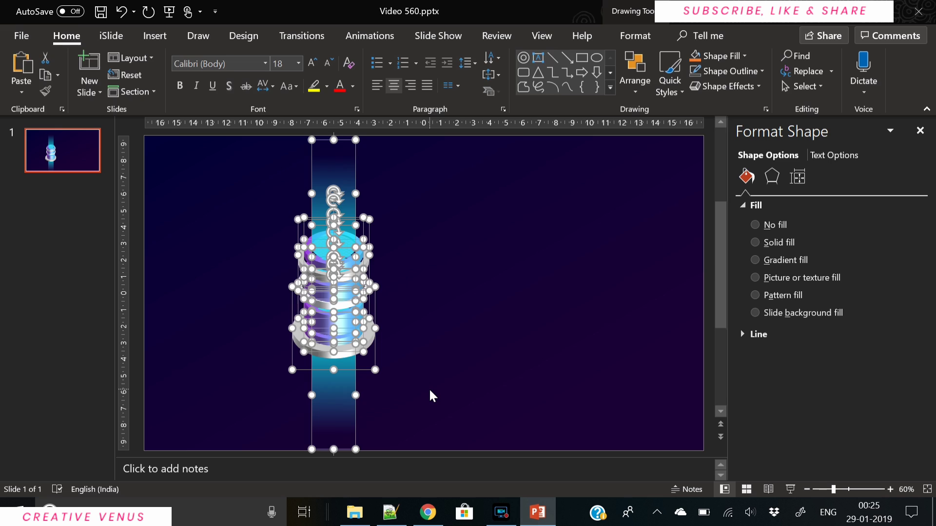
pyautogui.click(429, 388)
pyautogui.click(155, 35)
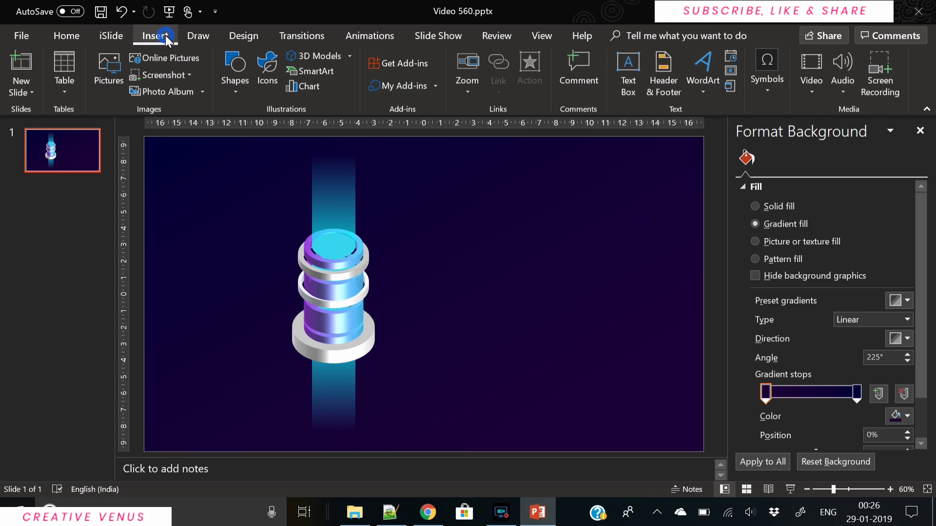
# Step: Draw a small thin bar right of the cylinder and place a copy below it
pyautogui.click(235, 80)
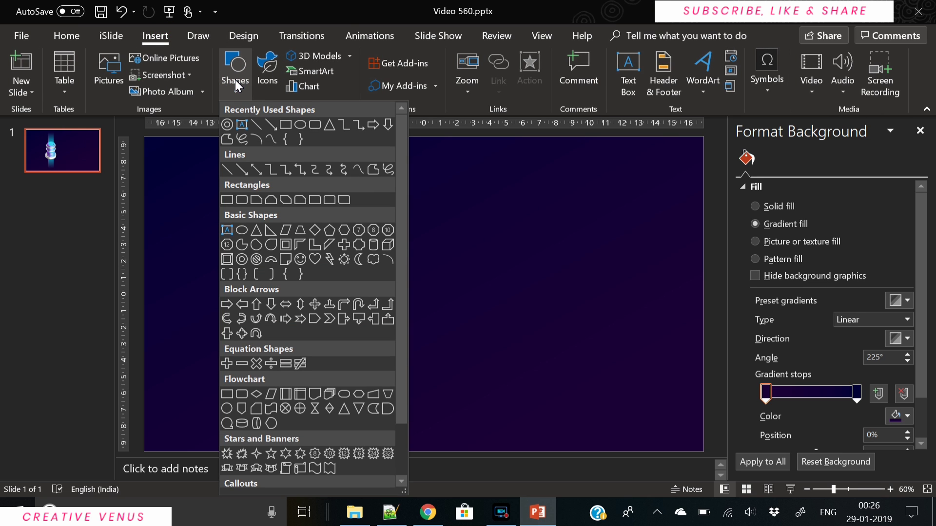
pyautogui.click(288, 124)
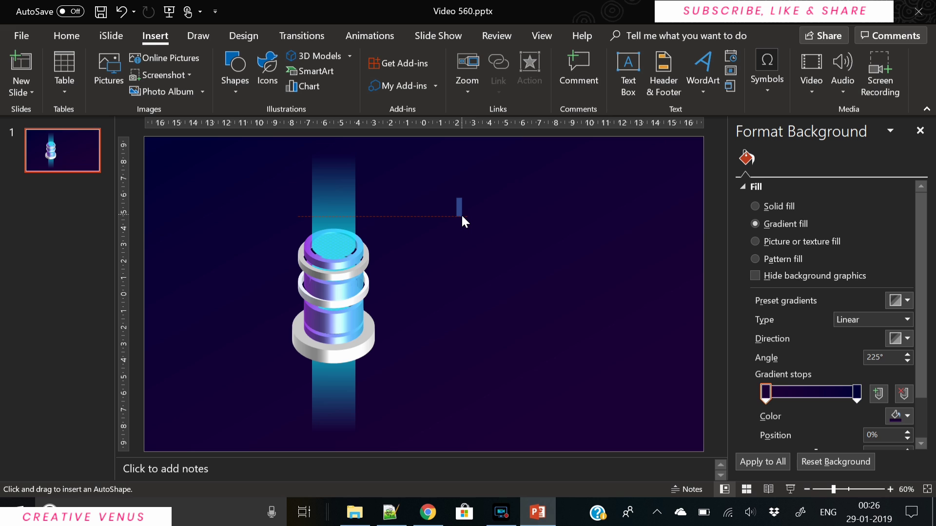
pyautogui.moveTo(462, 217); pyautogui.dragTo(462, 216)
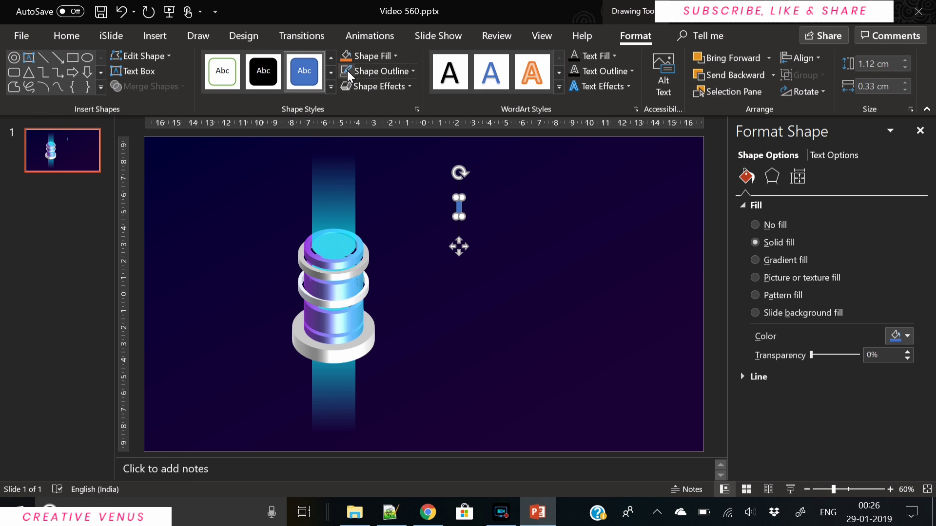
pyautogui.hotkey('ctrl', 'v')
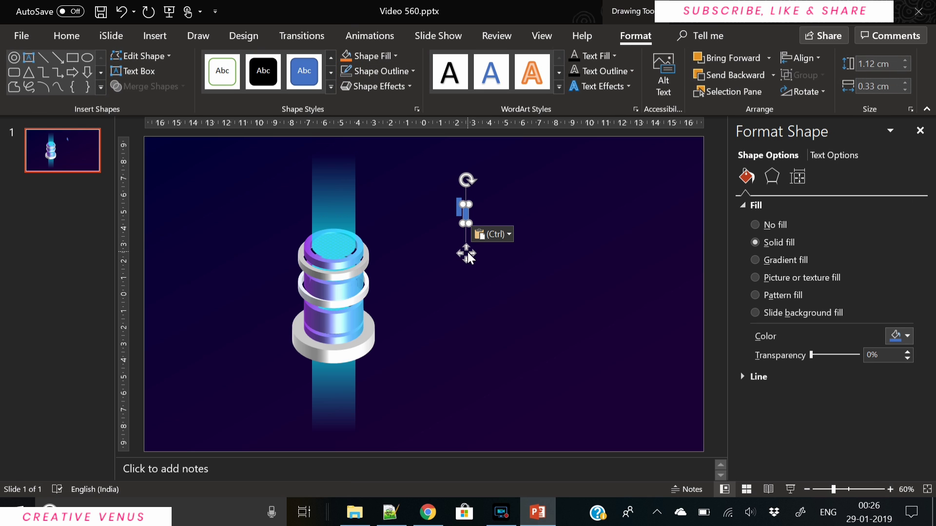
pyautogui.moveTo(467, 251); pyautogui.dragTo(473, 154)
# Step: Duplicate the pair of bars below the originals and flip the copy vertically
pyautogui.click(451, 288)
pyautogui.hotkey('ctrl', 'c')
pyautogui.hotkey('ctrl', 'v')
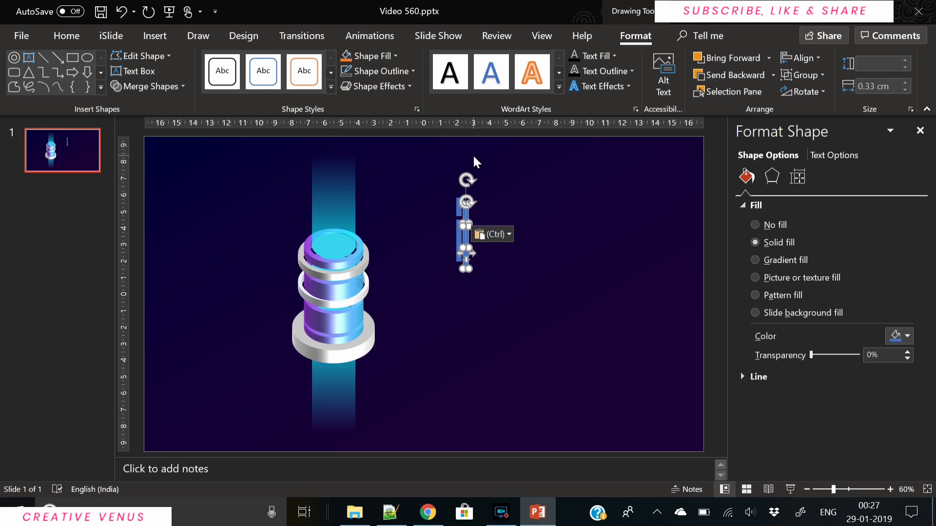
pyautogui.moveTo(465, 267); pyautogui.dragTo(459, 307)
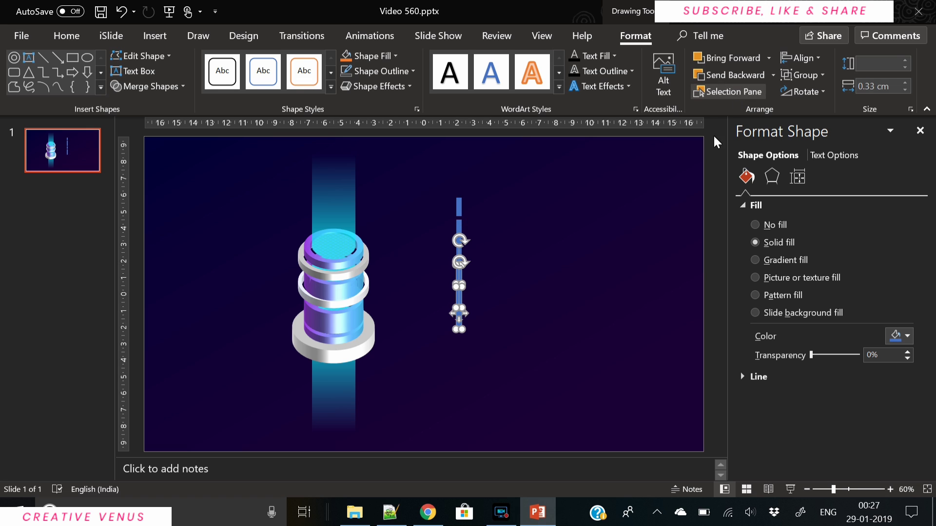
pyautogui.click(802, 92)
pyautogui.click(824, 130)
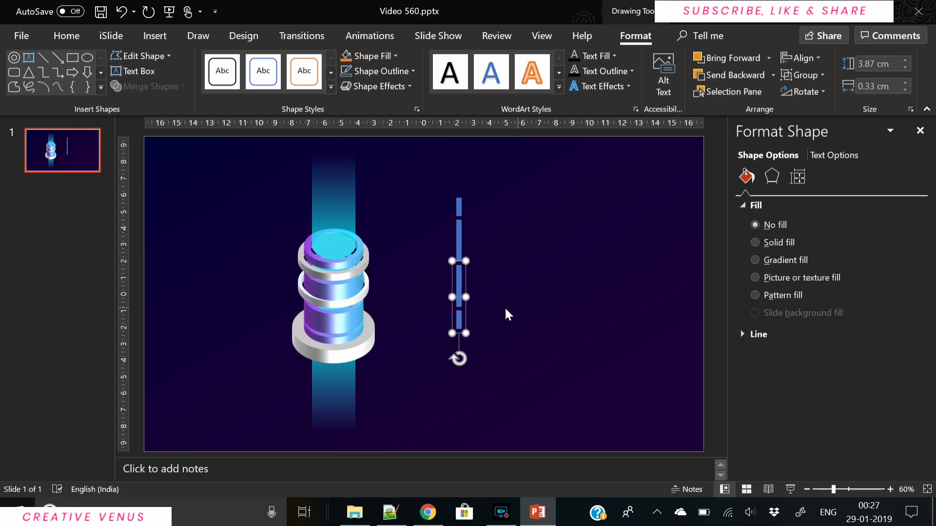
# Step: Ungroup, group all blue dashes into one shape, and duplicate it beside the original
pyautogui.rightClick(457, 283)
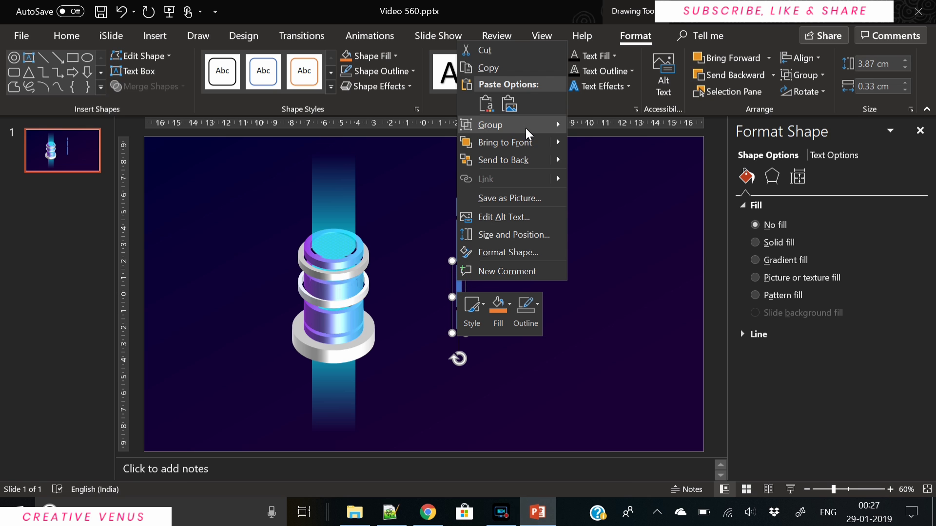
pyautogui.moveTo(473, 125)
pyautogui.click(597, 162)
pyautogui.click(458, 385)
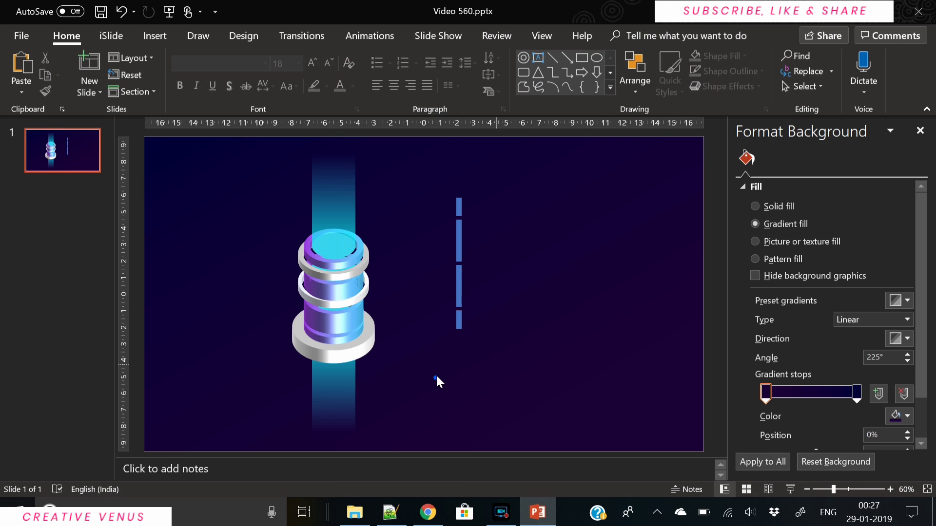
pyautogui.moveTo(435, 381); pyautogui.dragTo(498, 176)
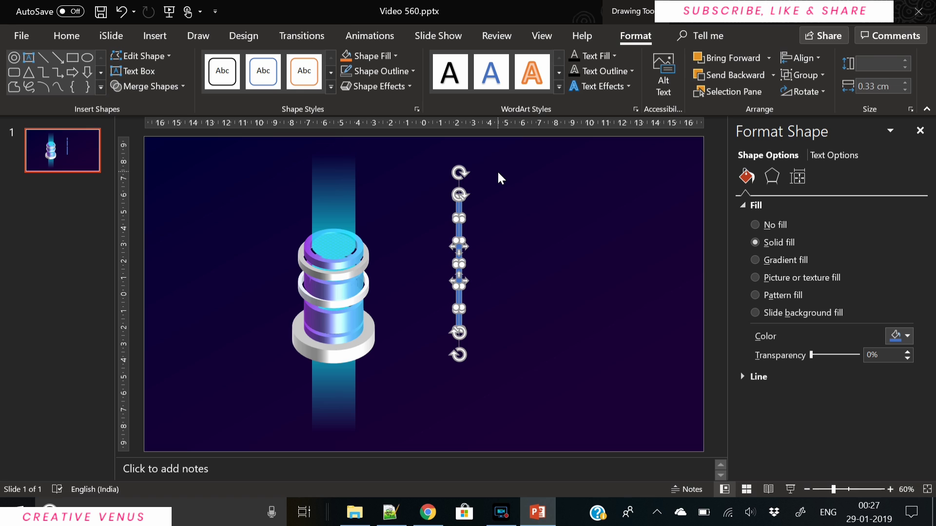
pyautogui.hotkey('ctrl', 'g')
pyautogui.hotkey('ctrl', 'd')
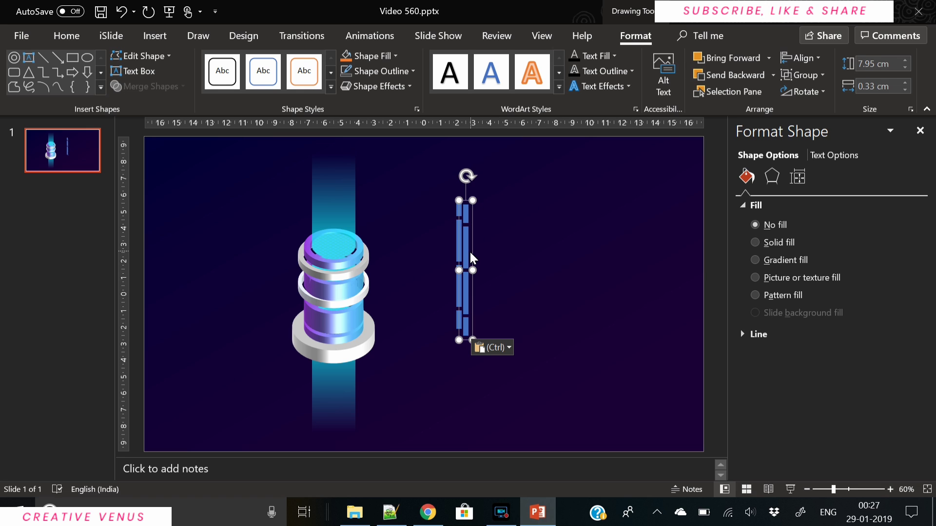
pyautogui.moveTo(471, 255)
pyautogui.mouseDown()
pyautogui.moveTo(487, 246)
pyautogui.moveTo(469, 246)
pyautogui.mouseUp()
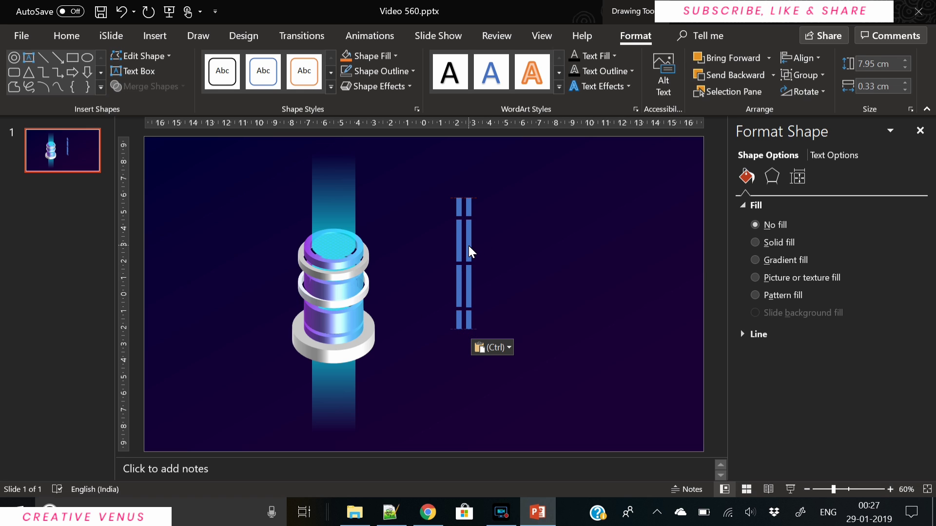
# Step: Resize the copied dash column and line up another pasted dash copy
pyautogui.moveTo(476, 331)
pyautogui.mouseDown()
pyautogui.moveTo(469, 230)
pyautogui.moveTo(467, 338)
pyautogui.mouseUp()
pyautogui.hotkey('ctrl', 'v')
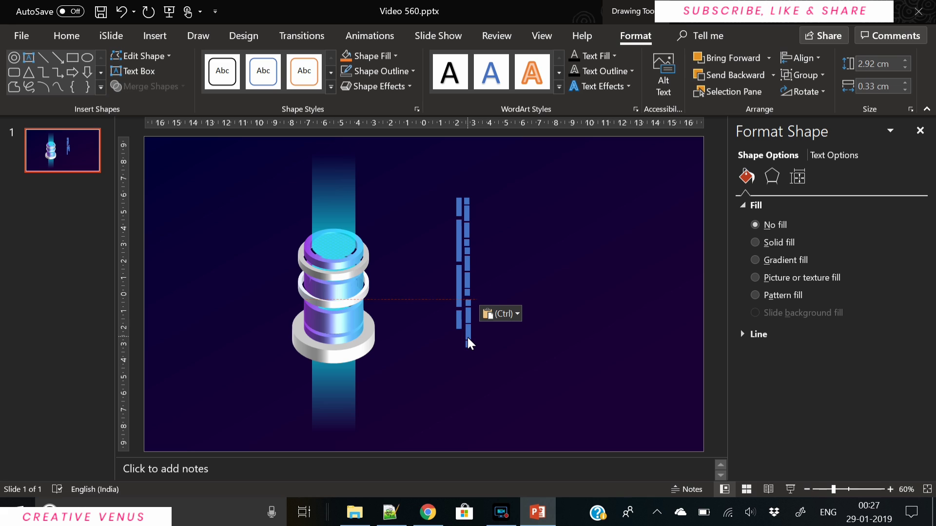
pyautogui.click(466, 339)
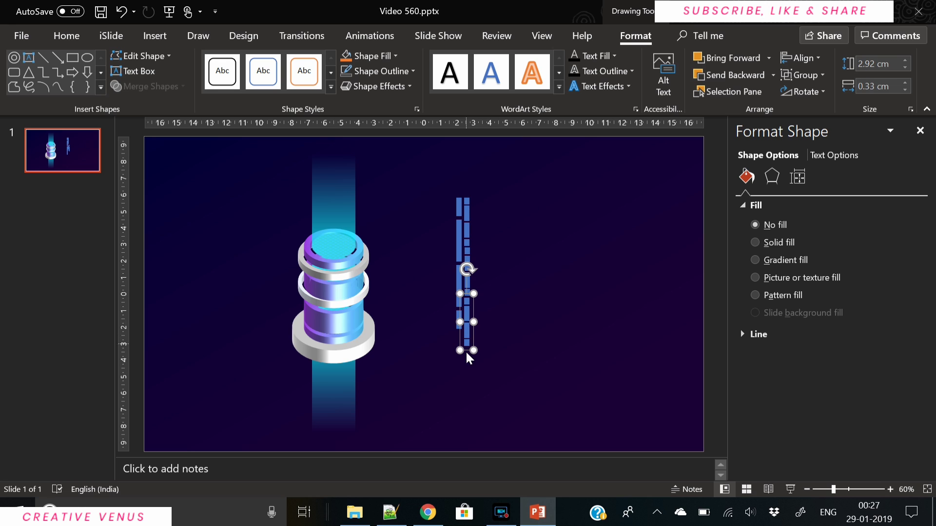
pyautogui.moveTo(473, 352); pyautogui.dragTo(473, 345)
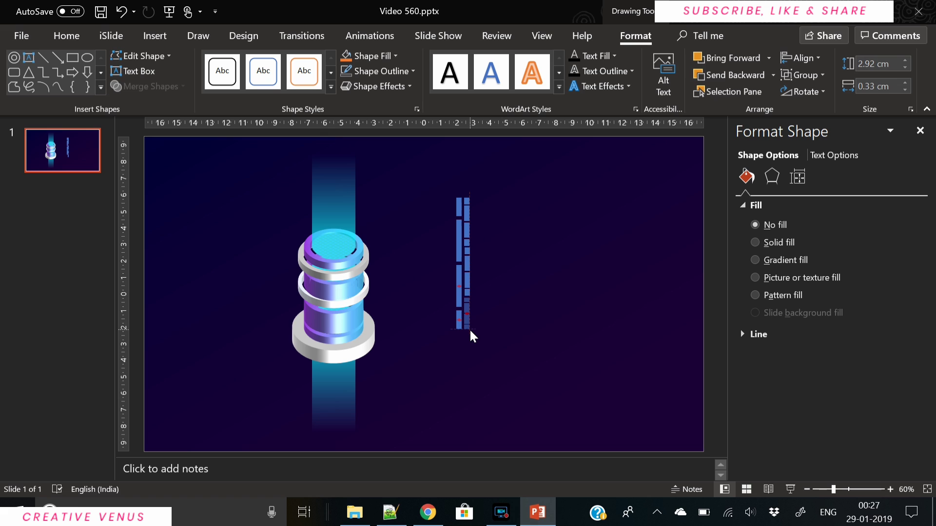
pyautogui.click(493, 343)
# Step: Reposition the lower dash and select the whole blue dash column
pyautogui.click(470, 309)
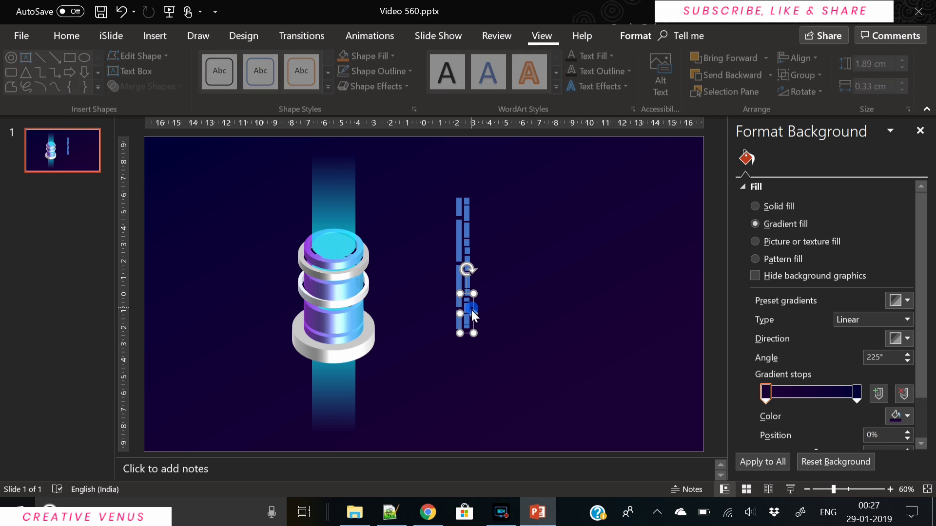
pyautogui.moveTo(468, 313); pyautogui.dragTo(466, 319)
pyautogui.click(491, 317)
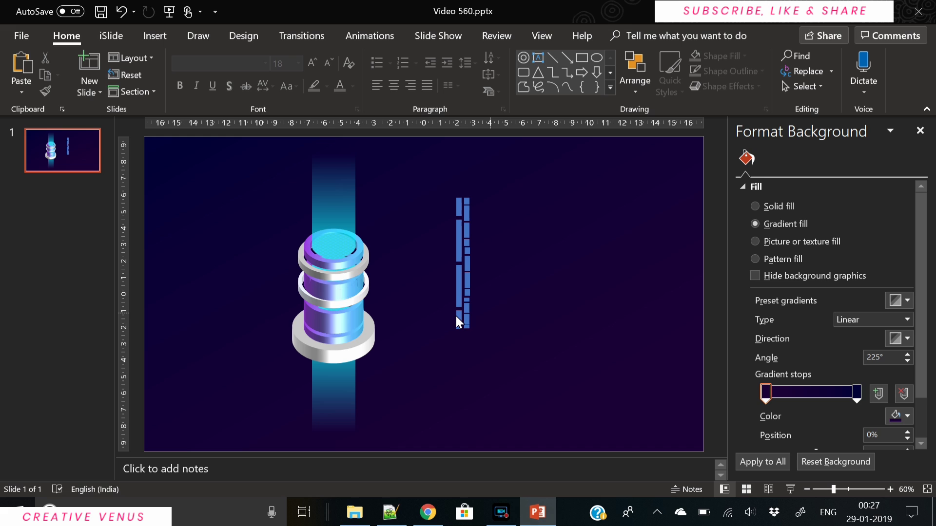
pyautogui.click(467, 316)
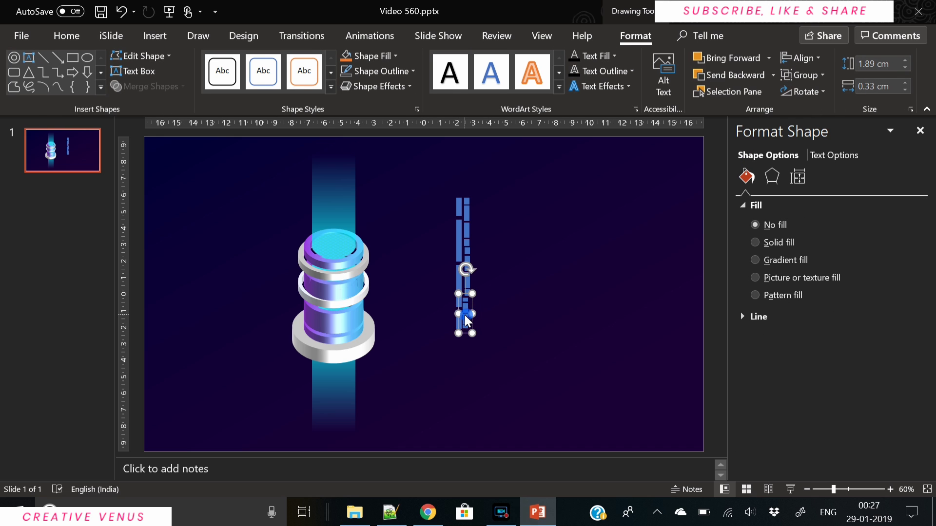
pyautogui.moveTo(467, 316); pyautogui.dragTo(466, 315)
pyautogui.click(475, 346)
pyautogui.click(467, 312)
pyautogui.click(467, 383)
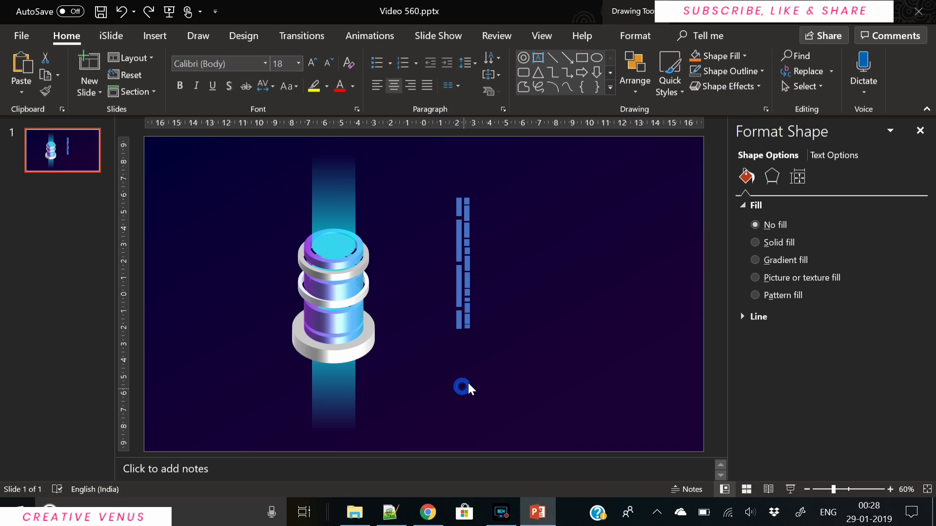
pyautogui.moveTo(443, 371); pyautogui.dragTo(485, 188)
# Step: Group the dash column and tilt it with the first Parallel 3-D rotation preset
pyautogui.hotkey('ctrl', 'g')
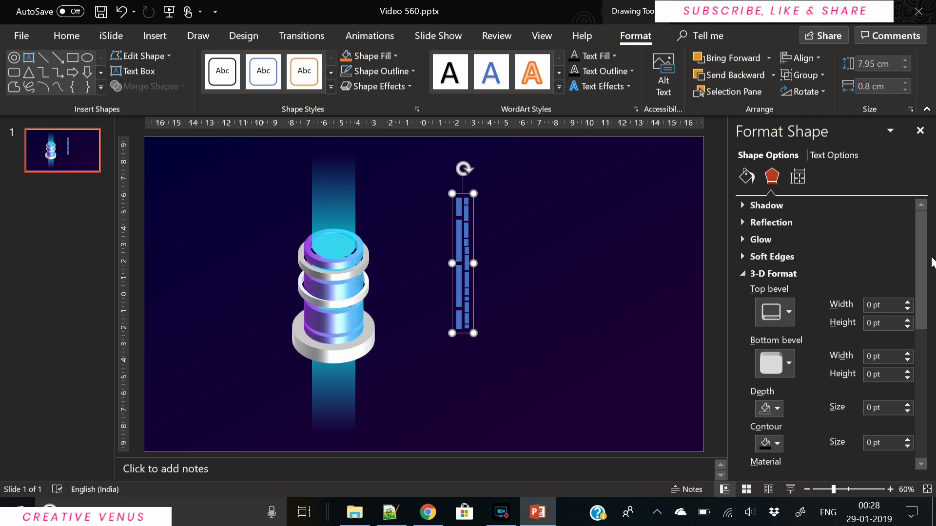
pyautogui.scroll(-5, 896, 450)
pyautogui.click(907, 312)
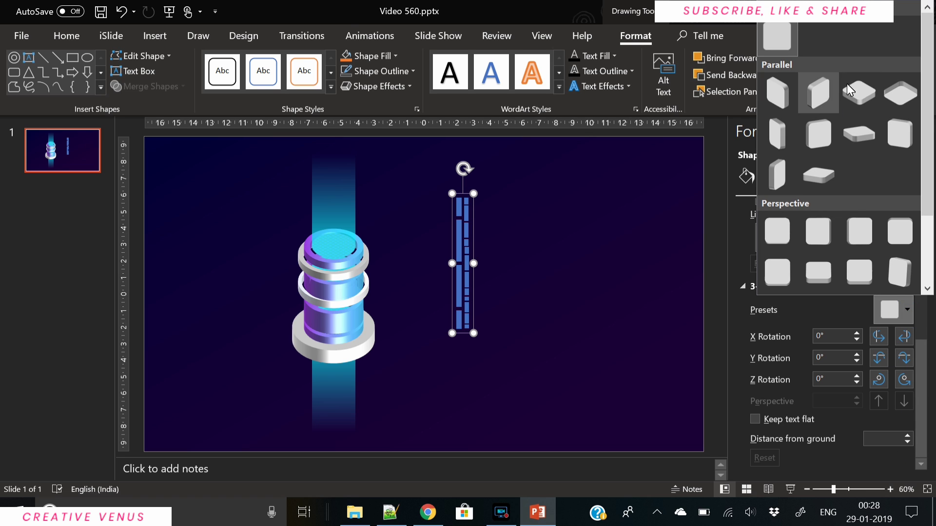
pyautogui.click(780, 97)
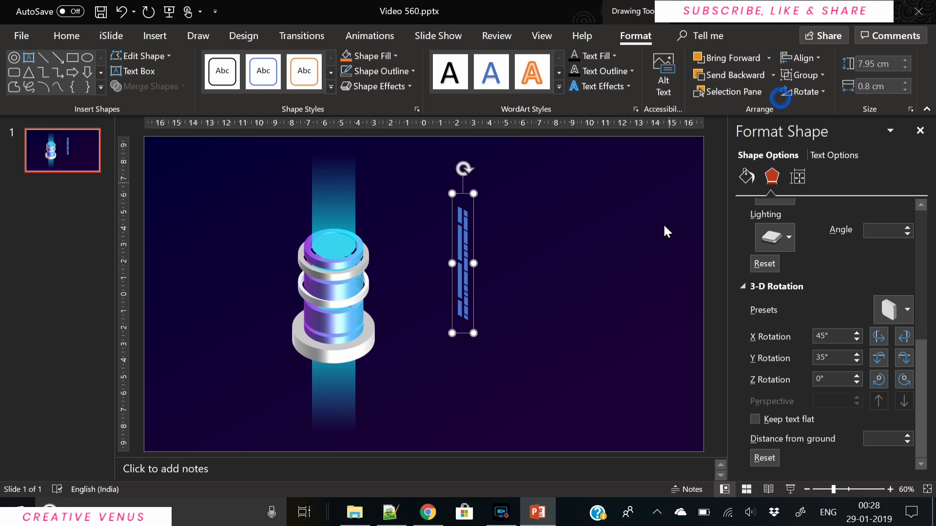
# Step: Apply a lighting preset to the dashes and adjust its lighting angle
pyautogui.click(780, 244)
pyautogui.click(890, 285)
pyautogui.moveTo(923, 362); pyautogui.dragTo(931, 287)
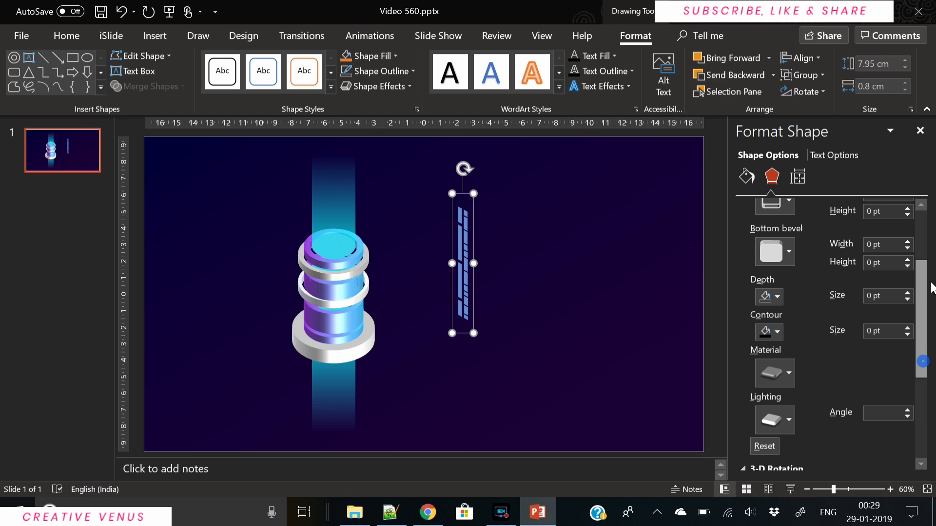
pyautogui.click(906, 411)
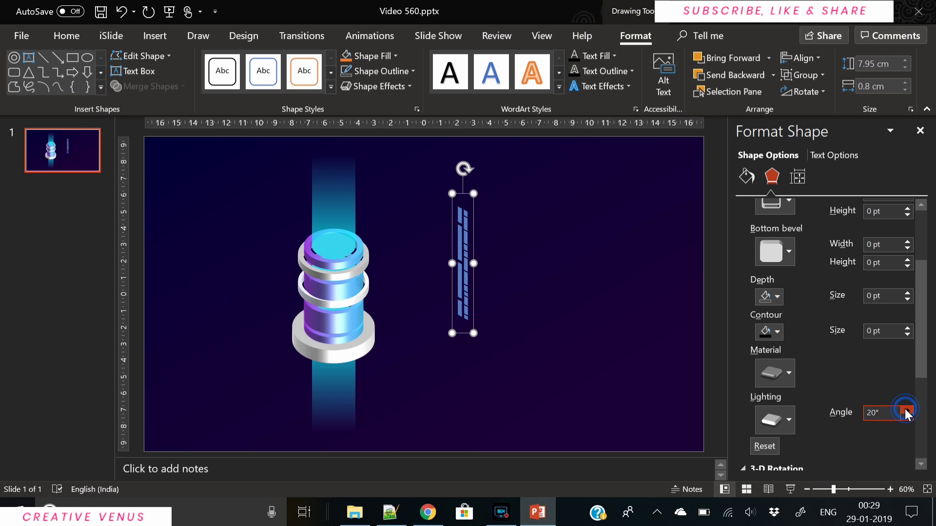
pyautogui.click(907, 411)
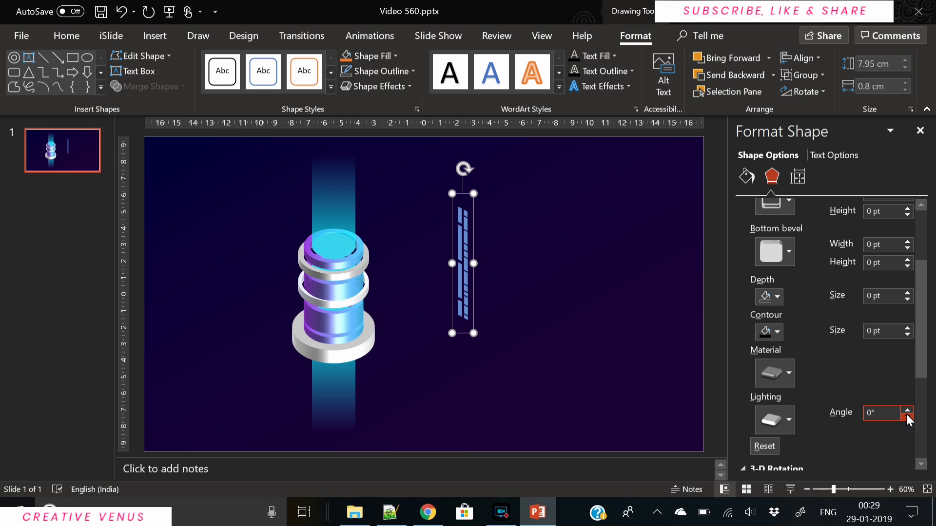
# Step: Give the dash group a solid fill
pyautogui.click(746, 176)
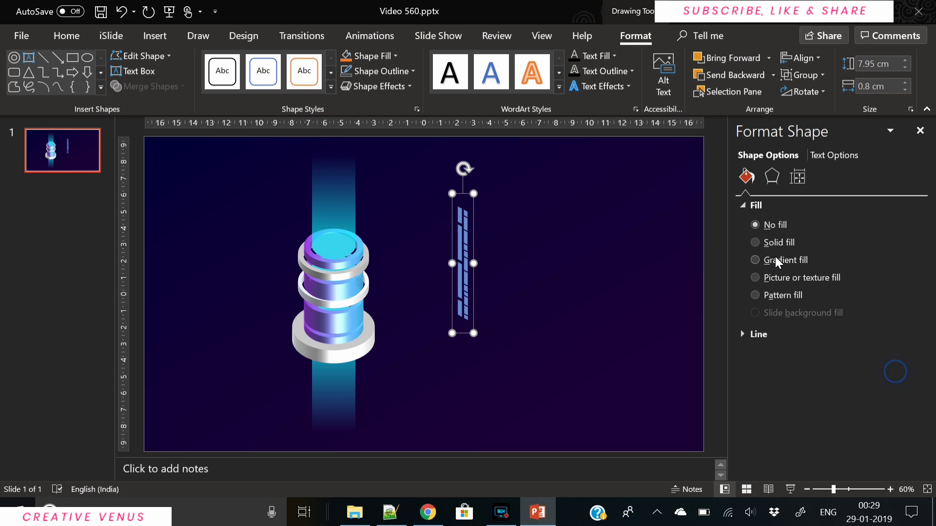
pyautogui.click(779, 242)
pyautogui.click(897, 337)
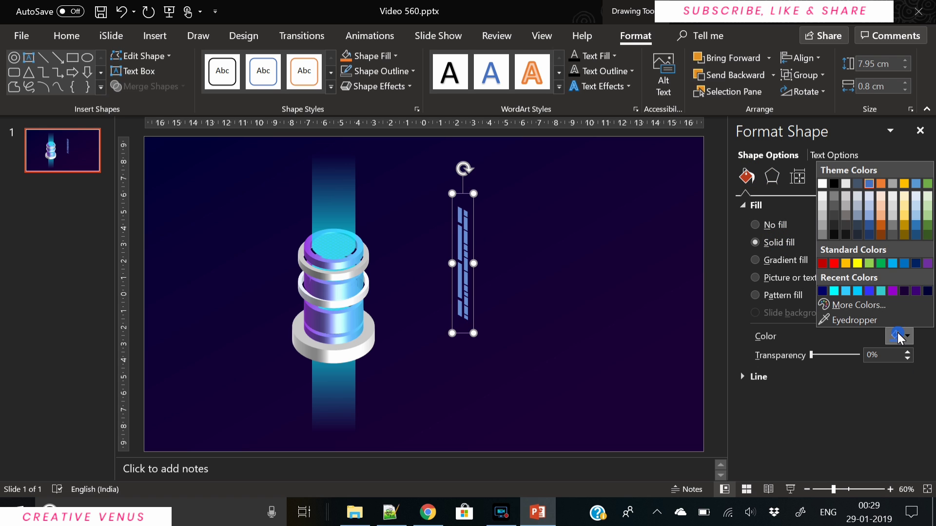
# Step: Colour the dashes white, then try moving them onto the beam and undo it
pyautogui.click(825, 184)
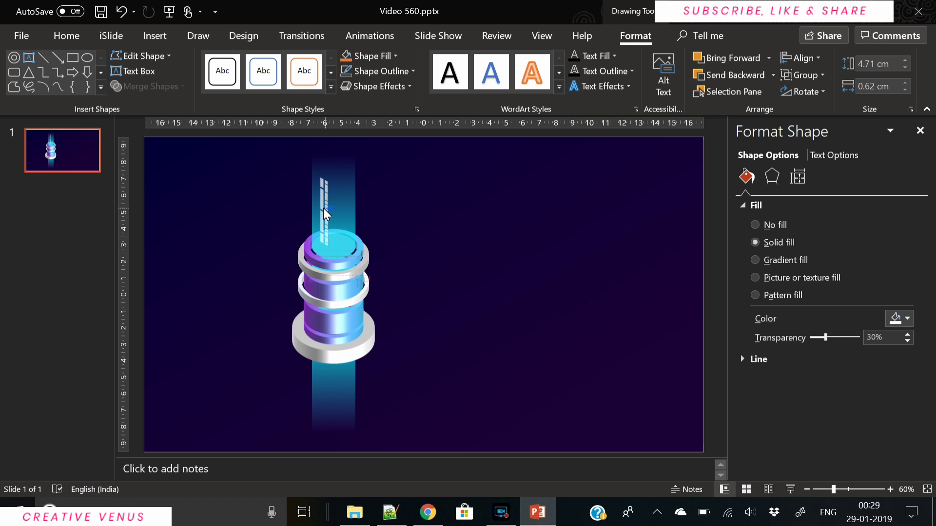
pyautogui.moveTo(336, 213); pyautogui.dragTo(339, 220)
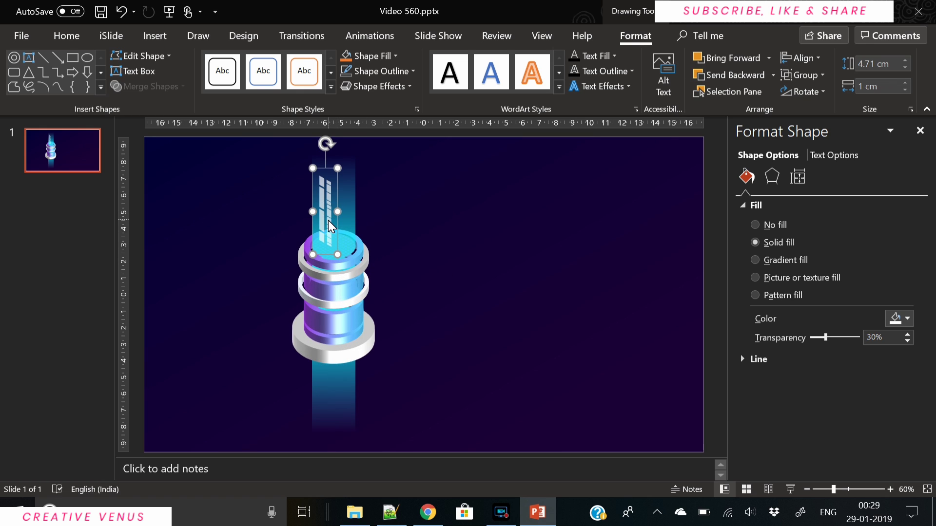
pyautogui.hotkey('ctrl', 'z')
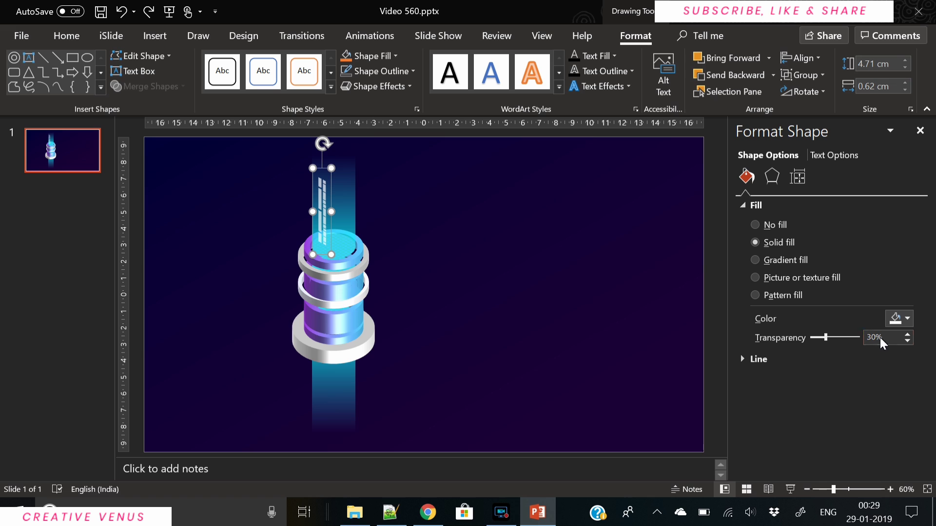
# Step: Fill the dashes with a light green from More Colors at 21% transparency
pyautogui.click(899, 320)
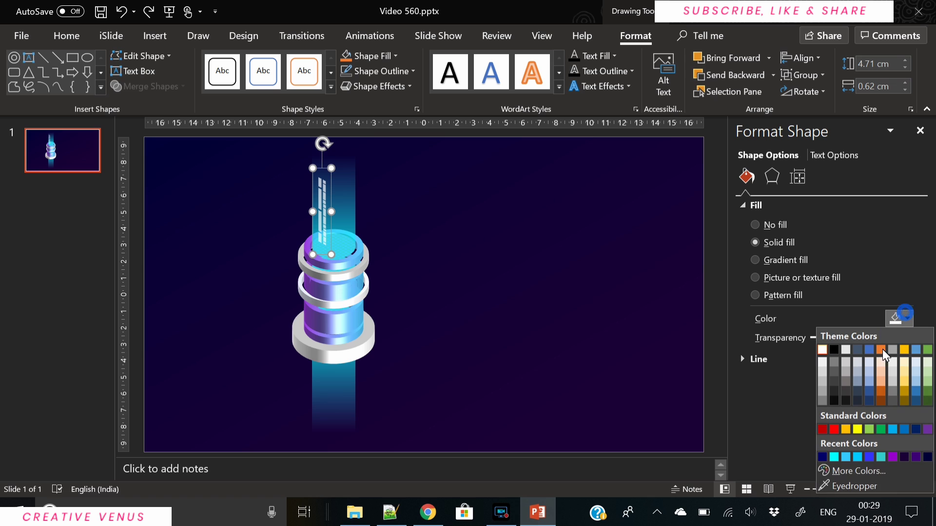
pyautogui.click(849, 476)
pyautogui.click(414, 209)
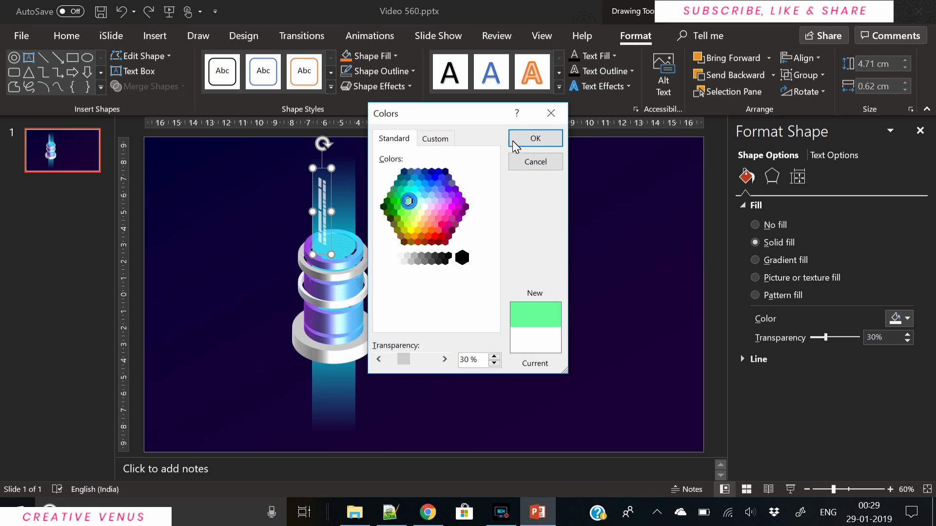
pyautogui.click(526, 139)
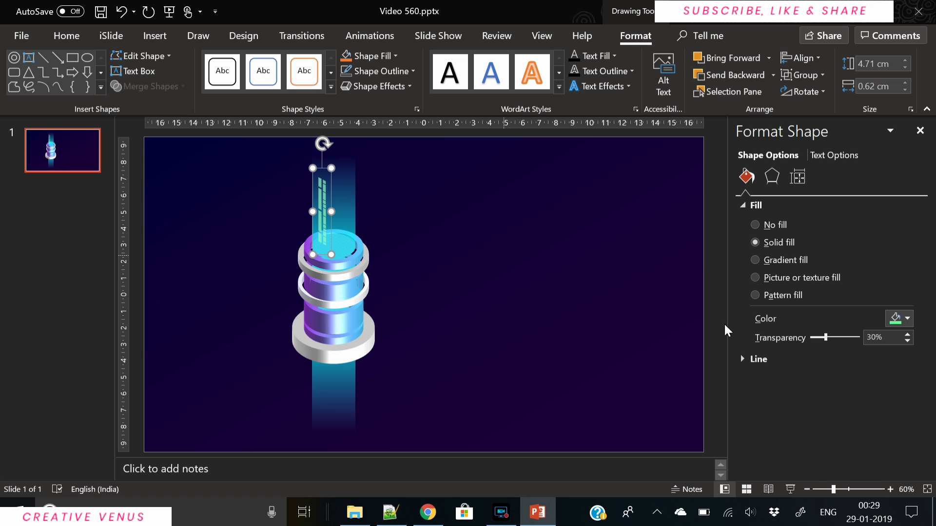
pyautogui.moveTo(825, 338); pyautogui.dragTo(817, 340)
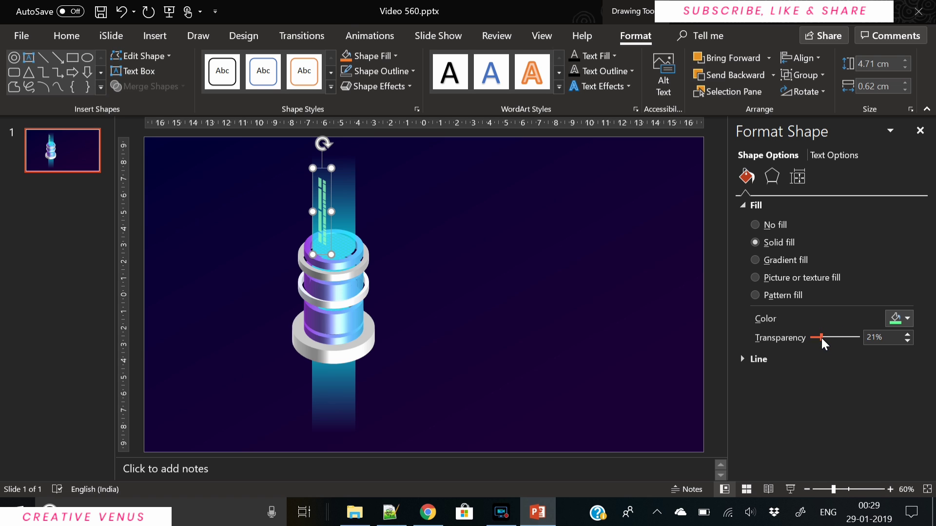